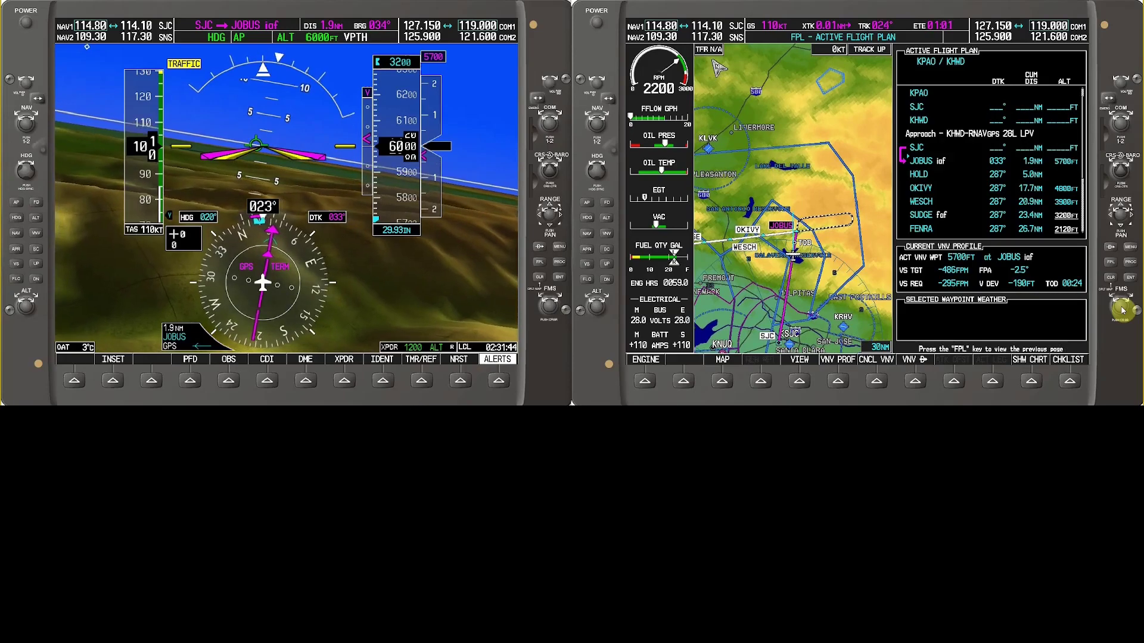
# Step: Activate a direct-to course to OKIVY in the flight plan, skipping JOBUS and the hold
pyautogui.click(1122, 310)
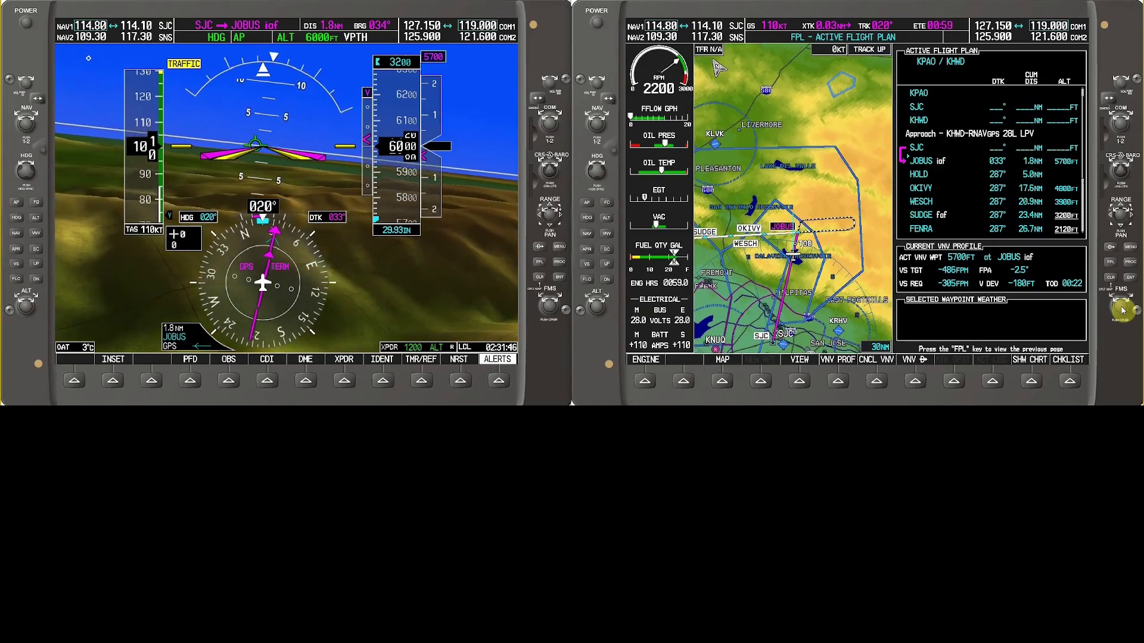
pyautogui.scroll(-1, 1130, 299)
pyautogui.scroll(-1, 1130, 299)
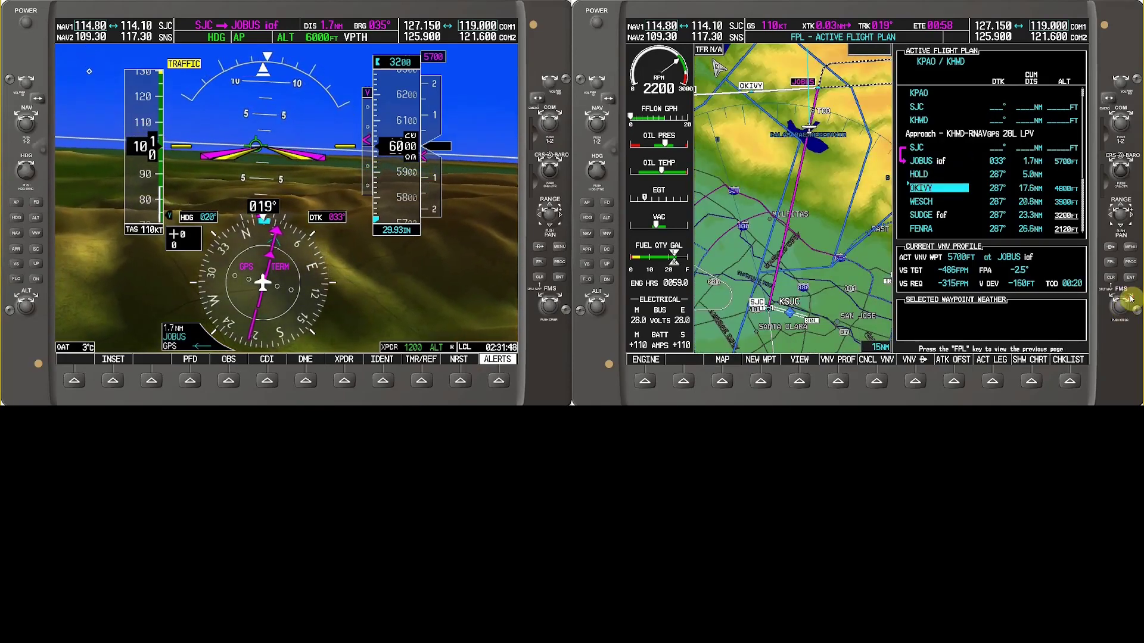
pyautogui.click(1111, 247)
pyautogui.click(1130, 282)
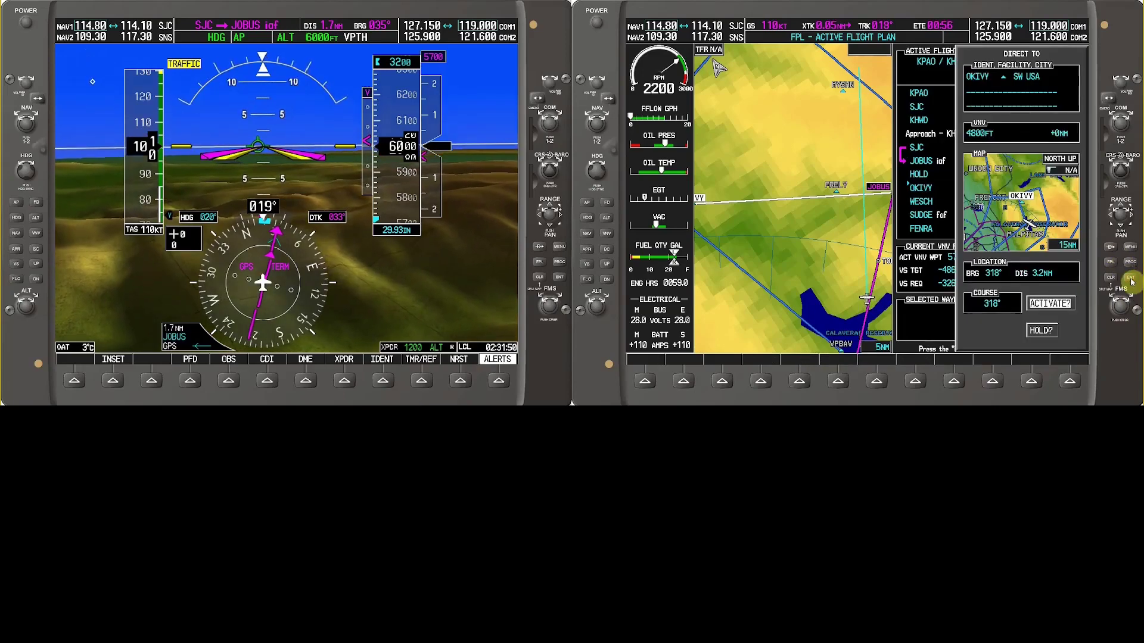
pyautogui.click(1130, 283)
pyautogui.click(1124, 306)
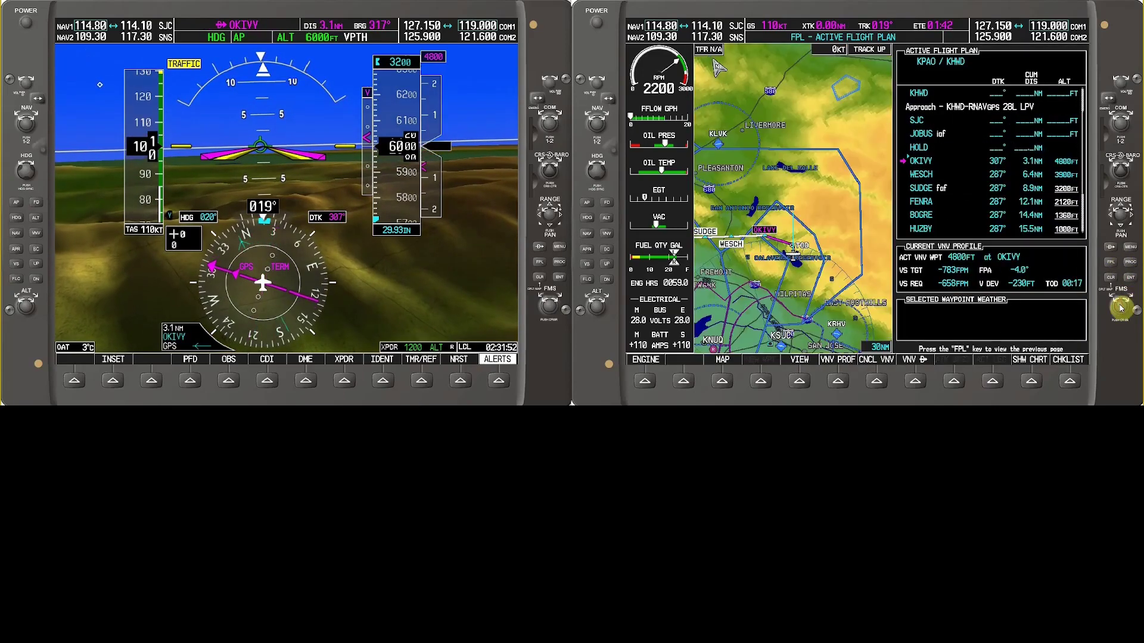
# Step: Couple the autopilot to the GPS course in NAV and arm the LPV glidepath with APR
pyautogui.click(587, 234)
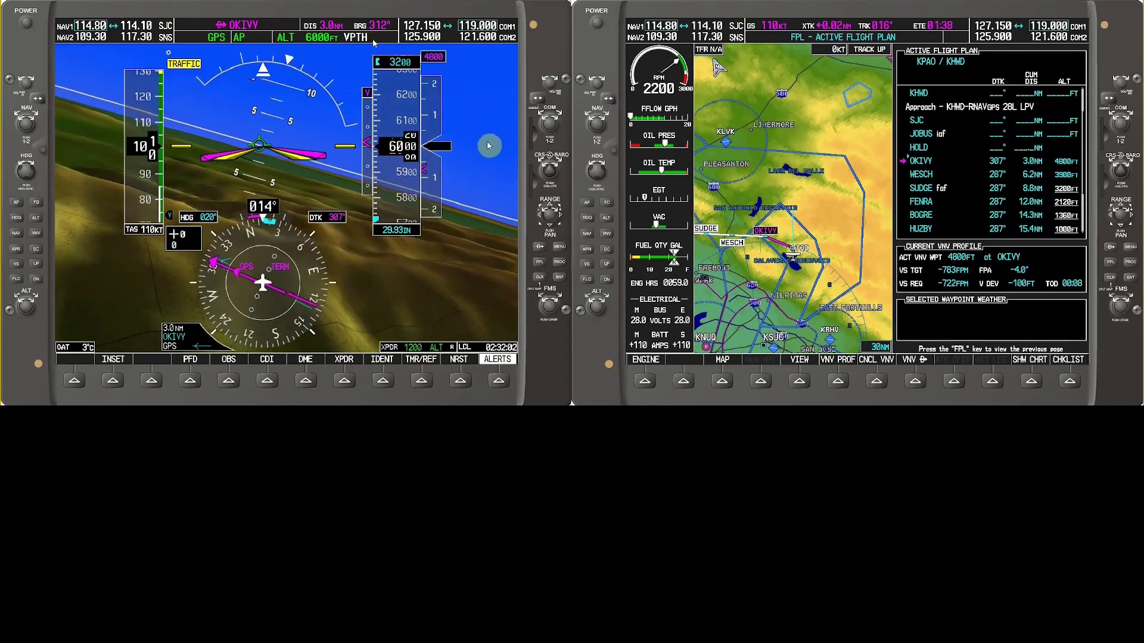
pyautogui.click(588, 250)
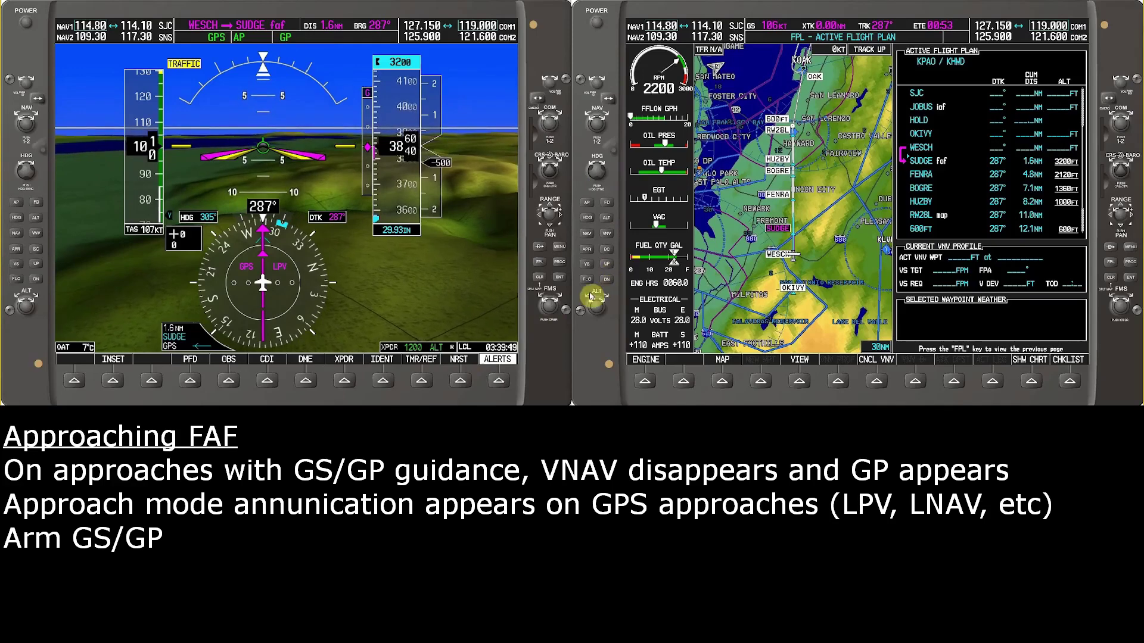
# Step: Set the selected altitude to 2100 ft while continuing the glidepath descent
pyautogui.scroll(-1, 589, 297)
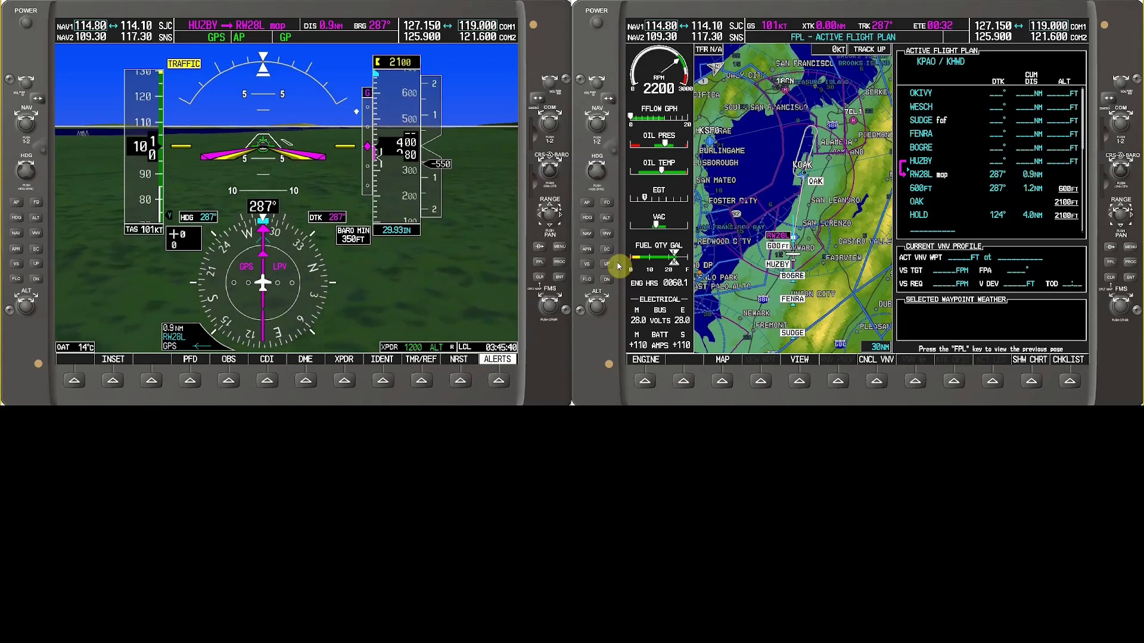
# Step: Engage FLC for the missed-approach climb and reduce the speed target to 84 knots
pyautogui.click(587, 280)
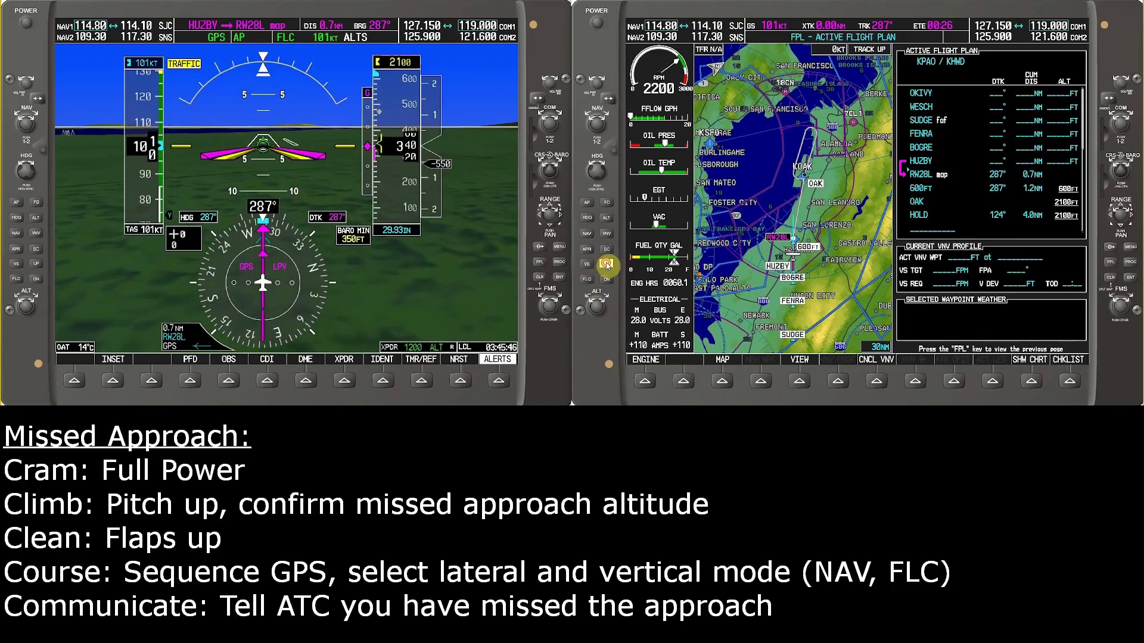
pyautogui.click(606, 265)
pyautogui.click(606, 265)
pyautogui.click(607, 265)
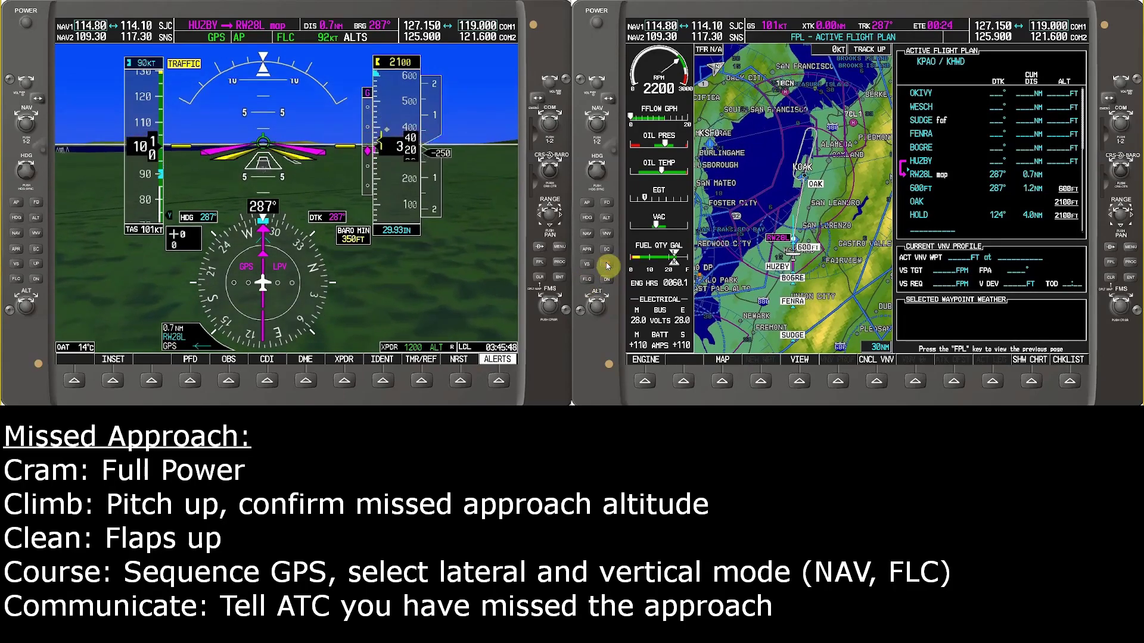
pyautogui.click(606, 265)
pyautogui.click(607, 265)
pyautogui.click(607, 265)
pyautogui.click(606, 265)
pyautogui.click(607, 264)
pyautogui.click(607, 265)
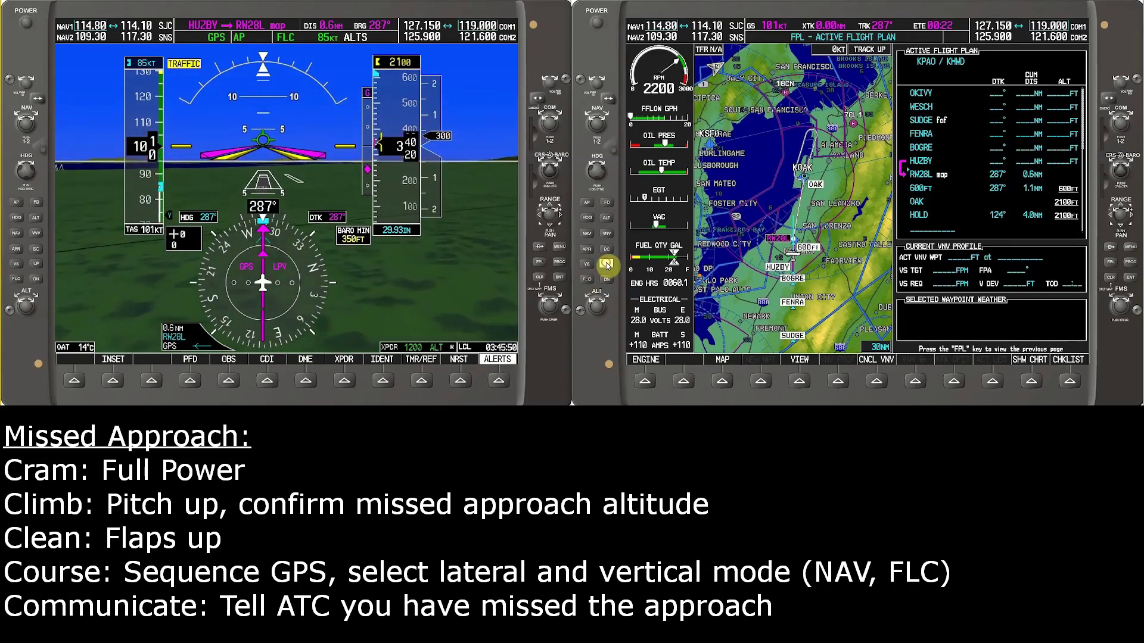
pyautogui.click(606, 264)
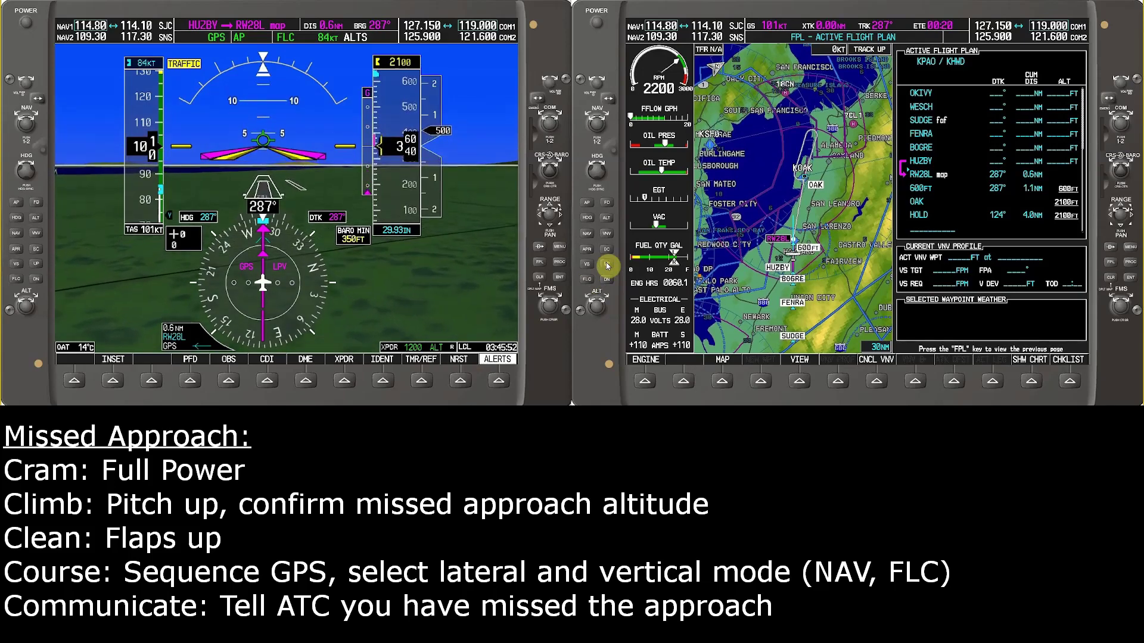
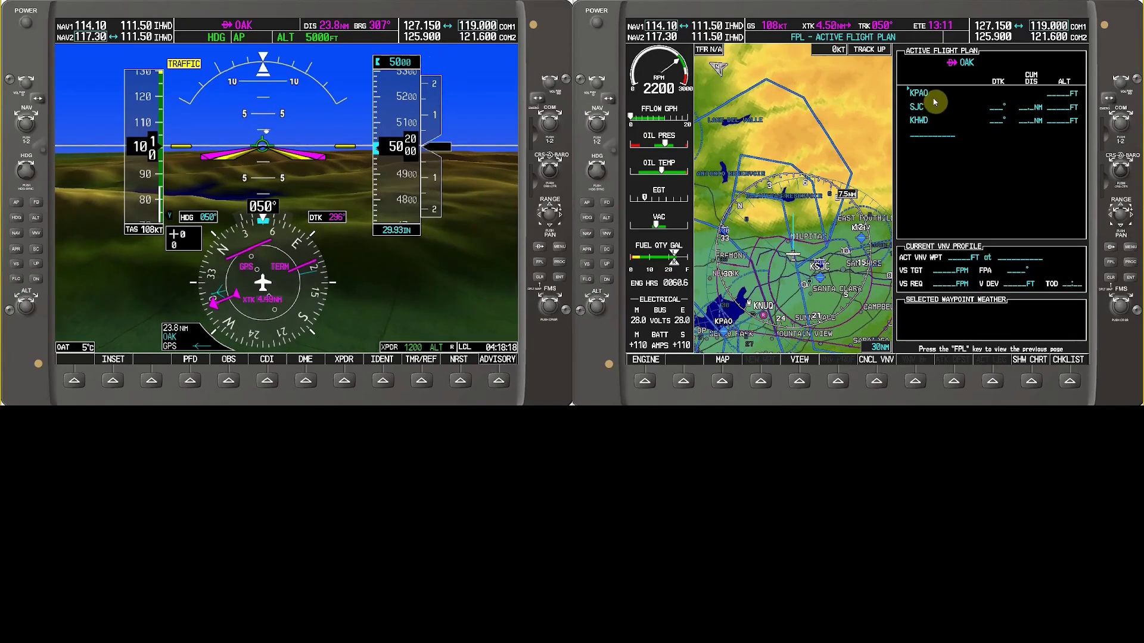
# Step: Choose KHWD LOC 28L with the SJC iaf transition and 550 ft BARO minimums, then confirm loading it
pyautogui.click(1130, 264)
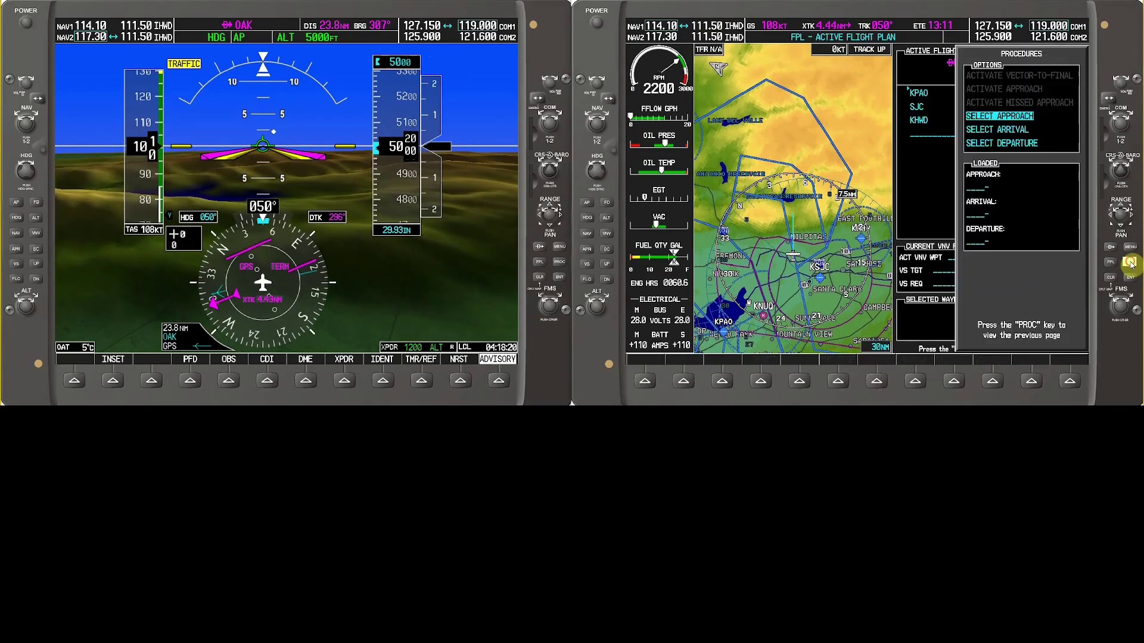
pyautogui.click(1130, 280)
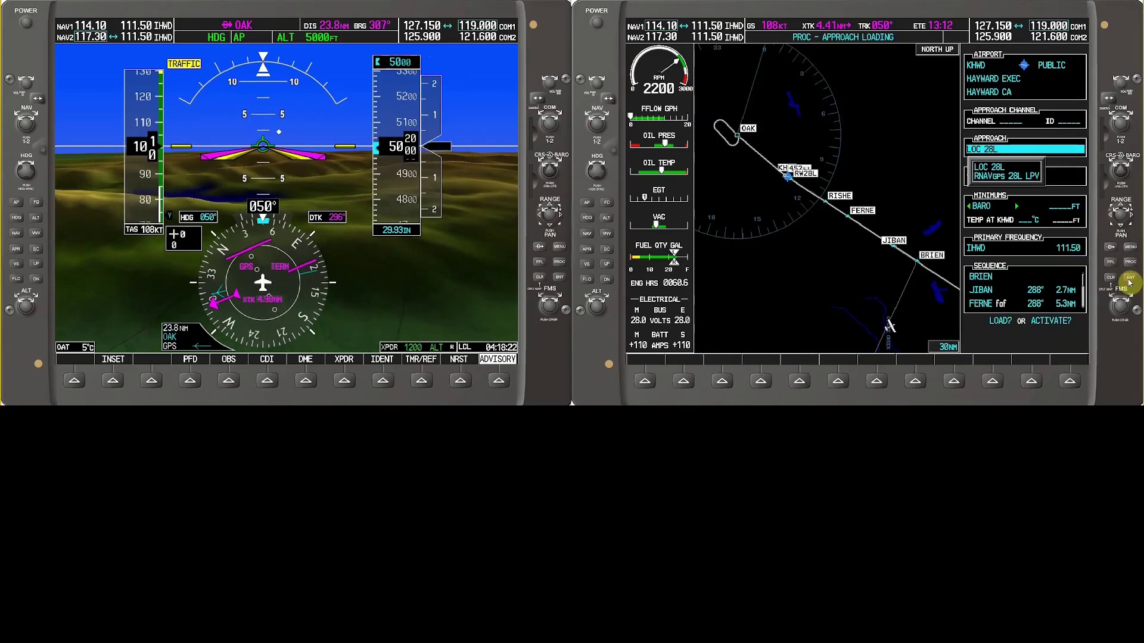
pyautogui.click(1130, 281)
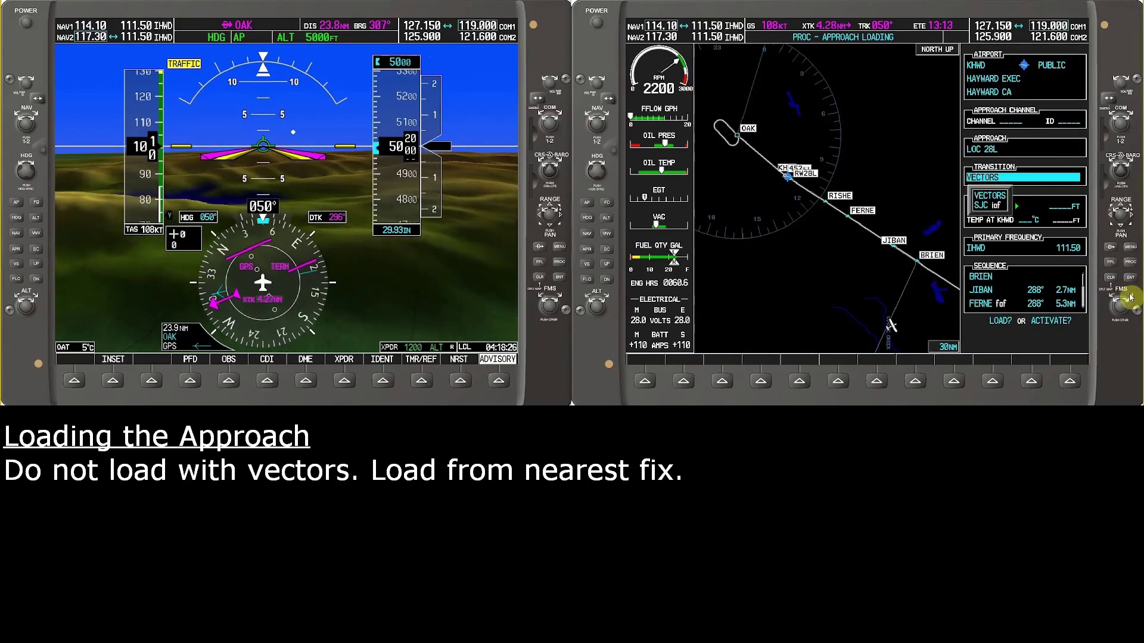
pyautogui.scroll(-1, 1130, 298)
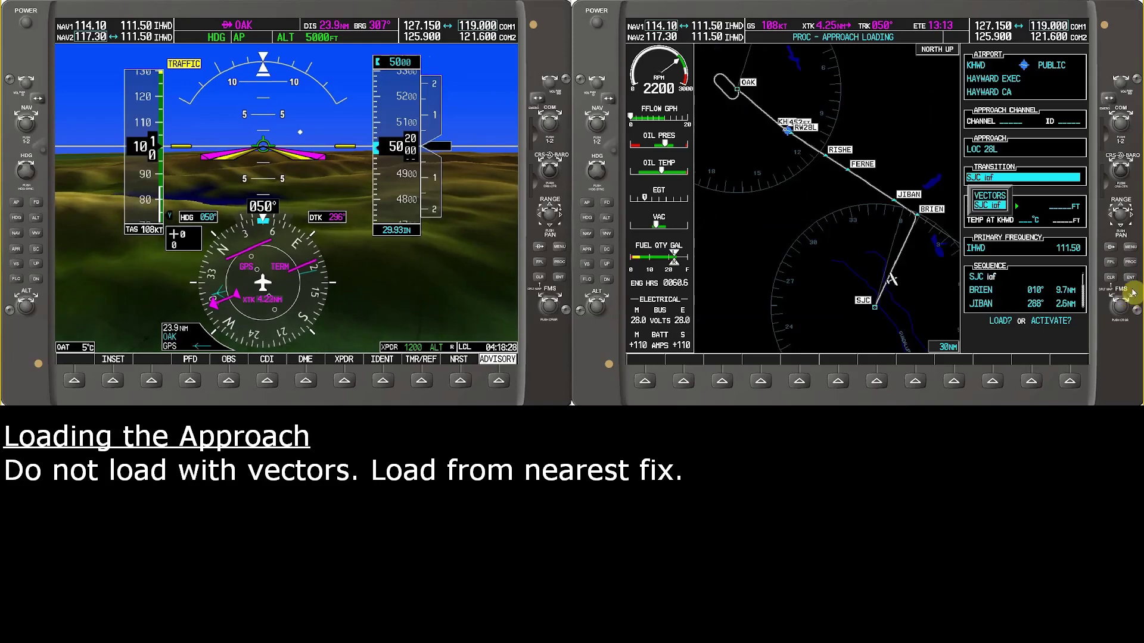
pyautogui.click(1129, 277)
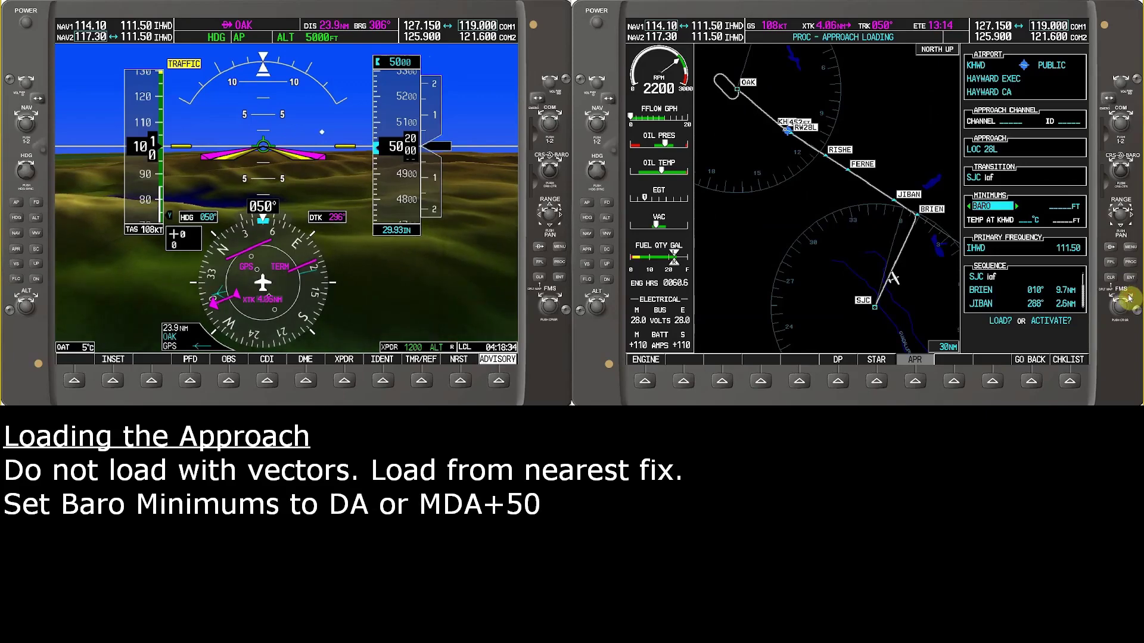
pyautogui.click(1131, 298)
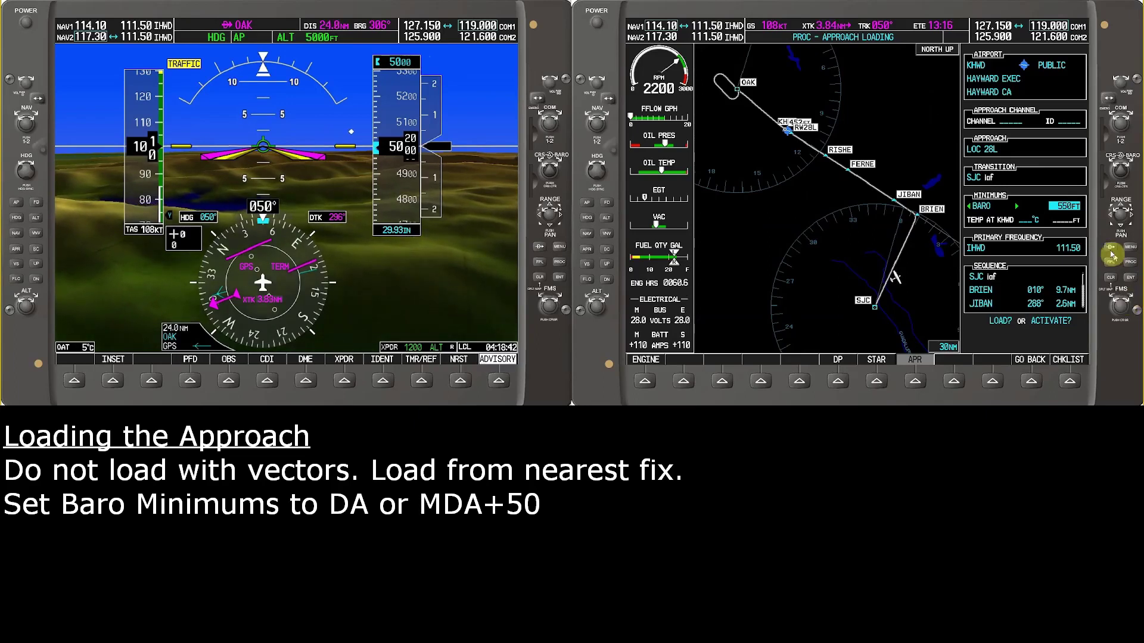
pyautogui.click(1130, 278)
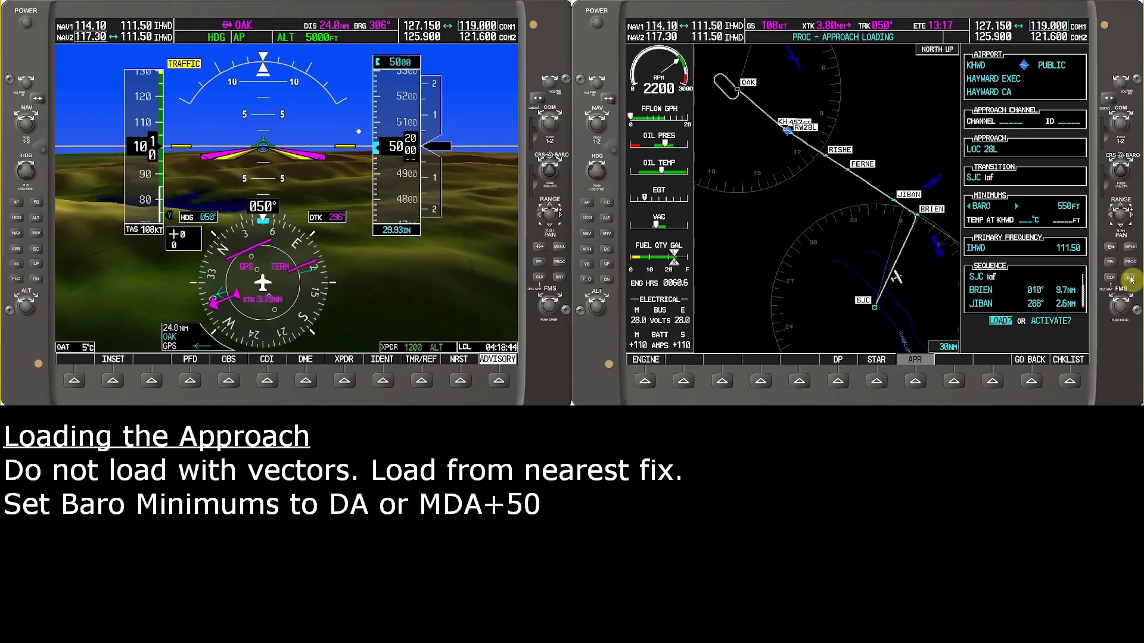
pyautogui.click(1130, 277)
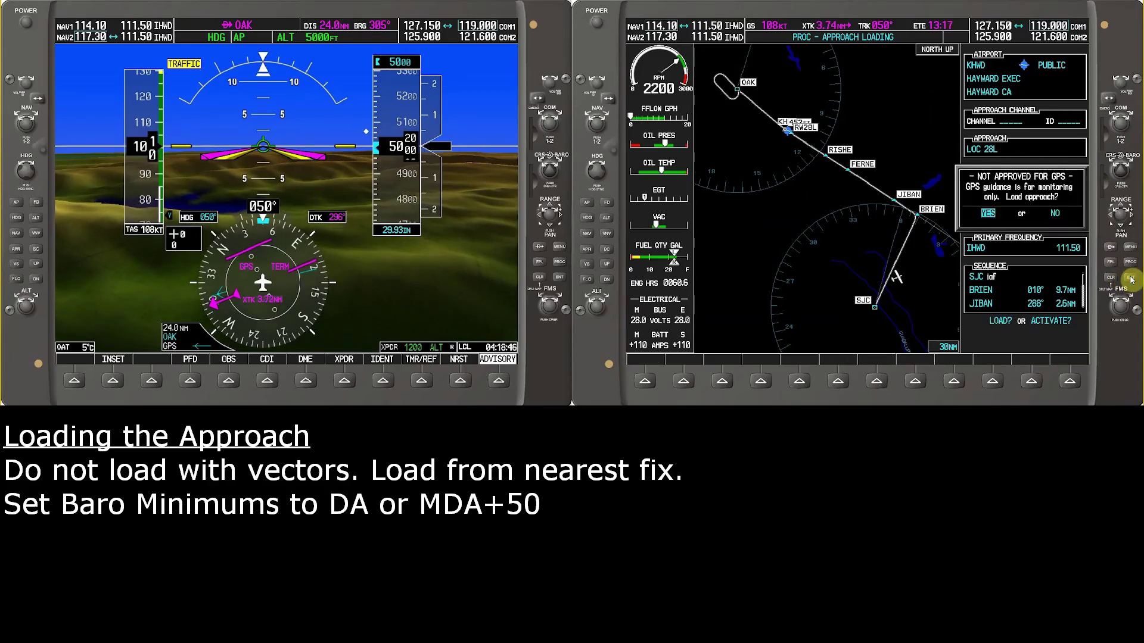
pyautogui.click(1130, 278)
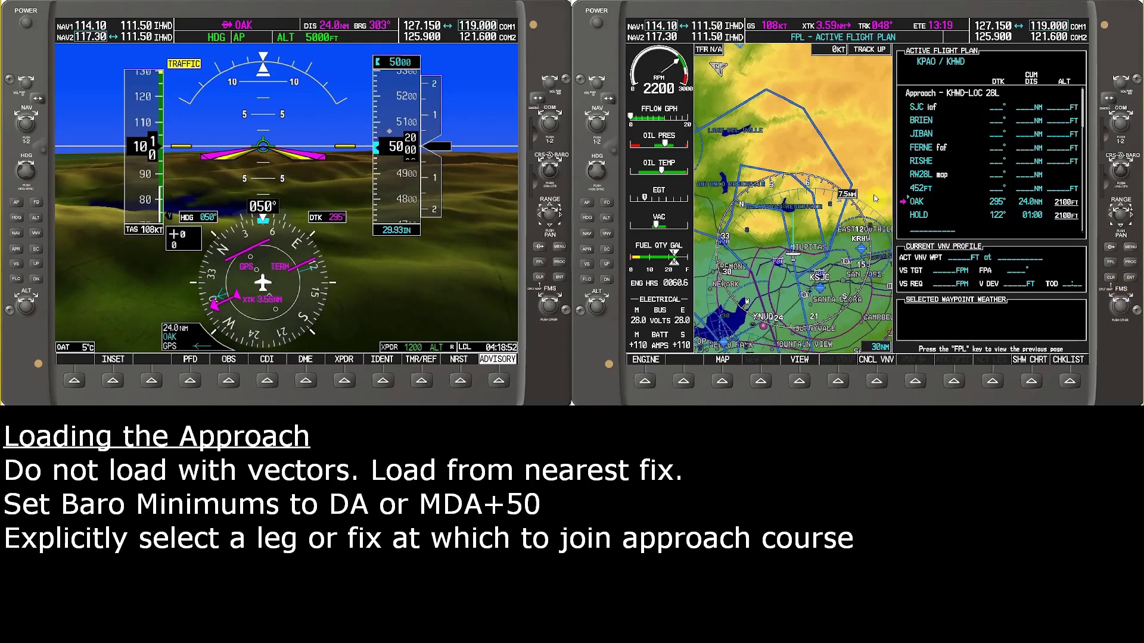
# Step: Step through the BRIEN and JIBAN fixes, adjusting map range, then return to the Procedures page
pyautogui.click(1124, 310)
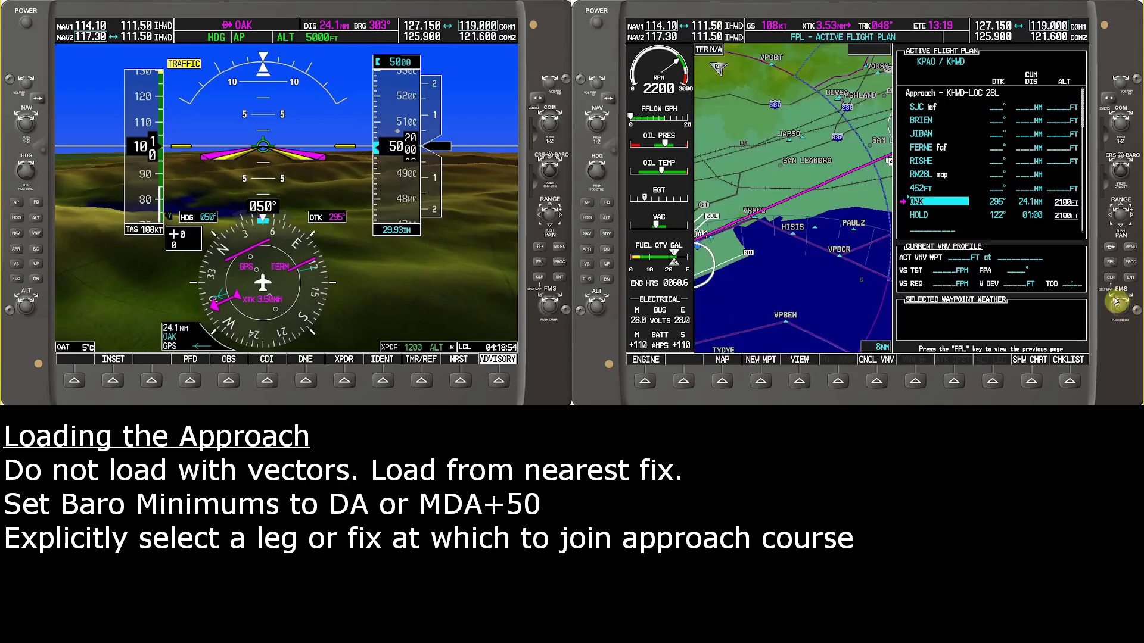
pyautogui.scroll(5, 1112, 296)
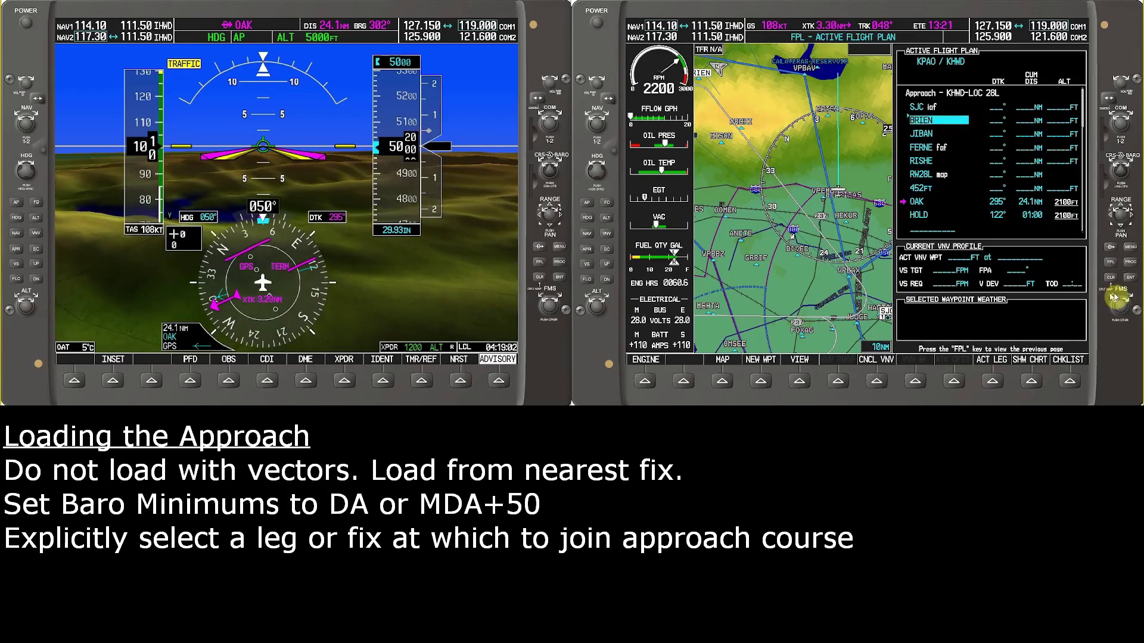
pyautogui.scroll(-1, 1120, 296)
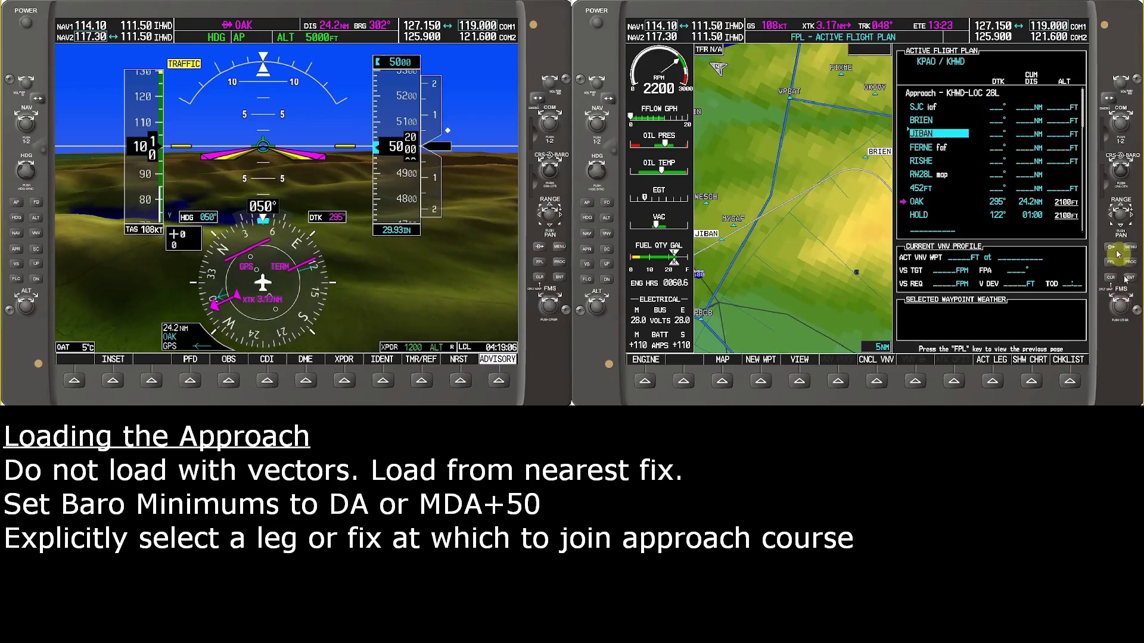
pyautogui.scroll(1, 1123, 212)
pyautogui.scroll(-2, 1126, 212)
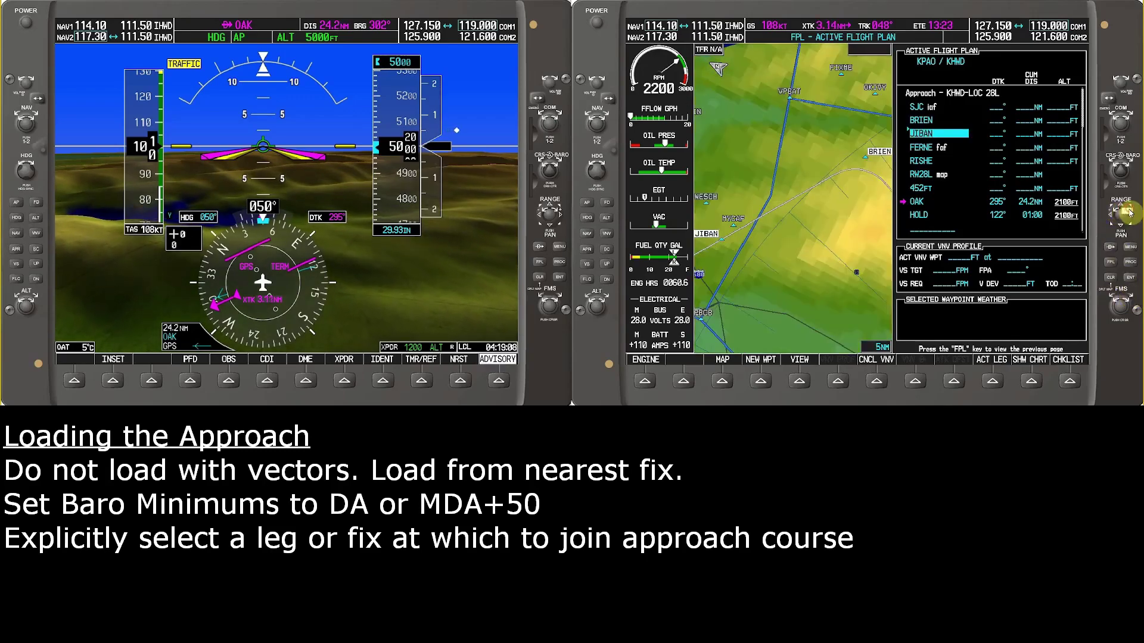
pyautogui.scroll(-1, 1128, 212)
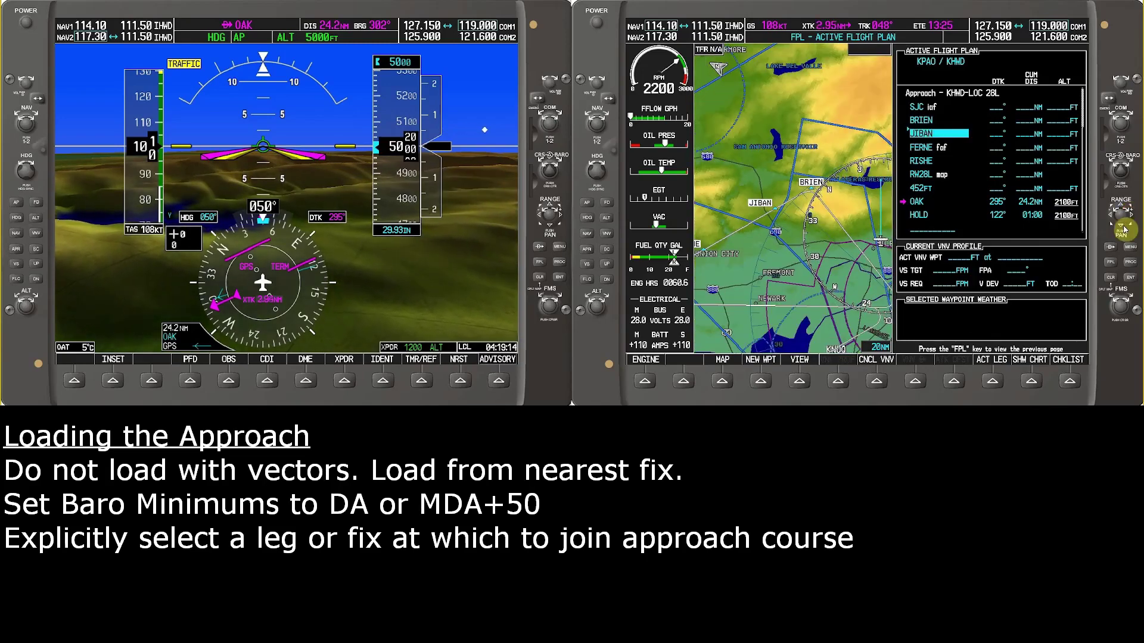
pyautogui.click(1130, 262)
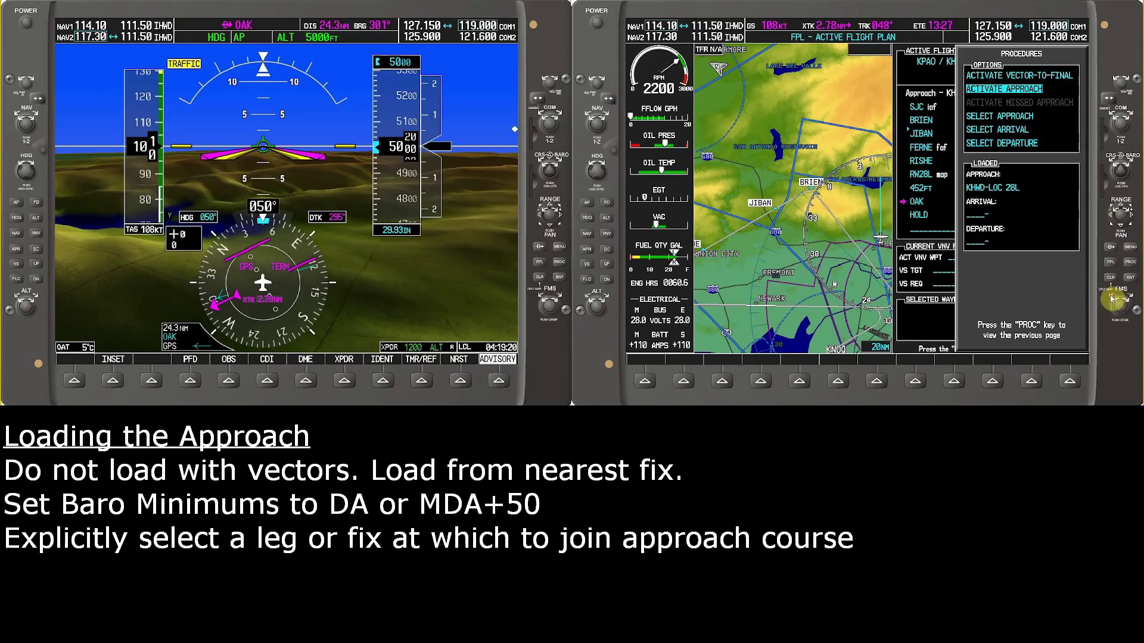
# Step: Activate the LOC 28L approach as vectors-to-final and show the active flight plan
pyautogui.scroll(1, 1112, 301)
pyautogui.click(1129, 278)
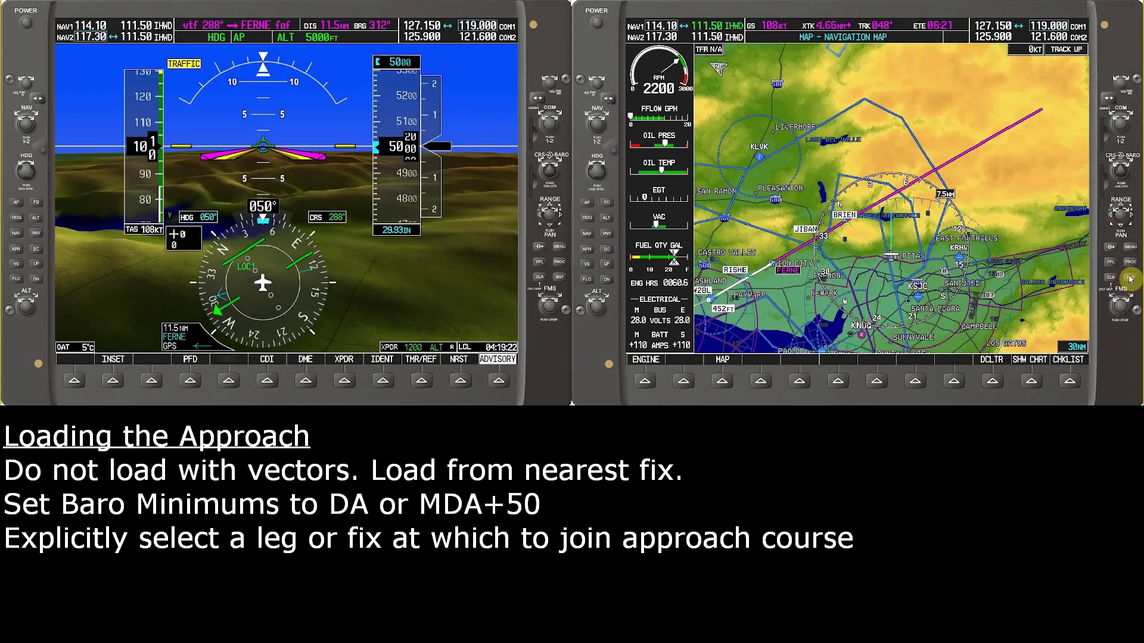
pyautogui.click(1110, 263)
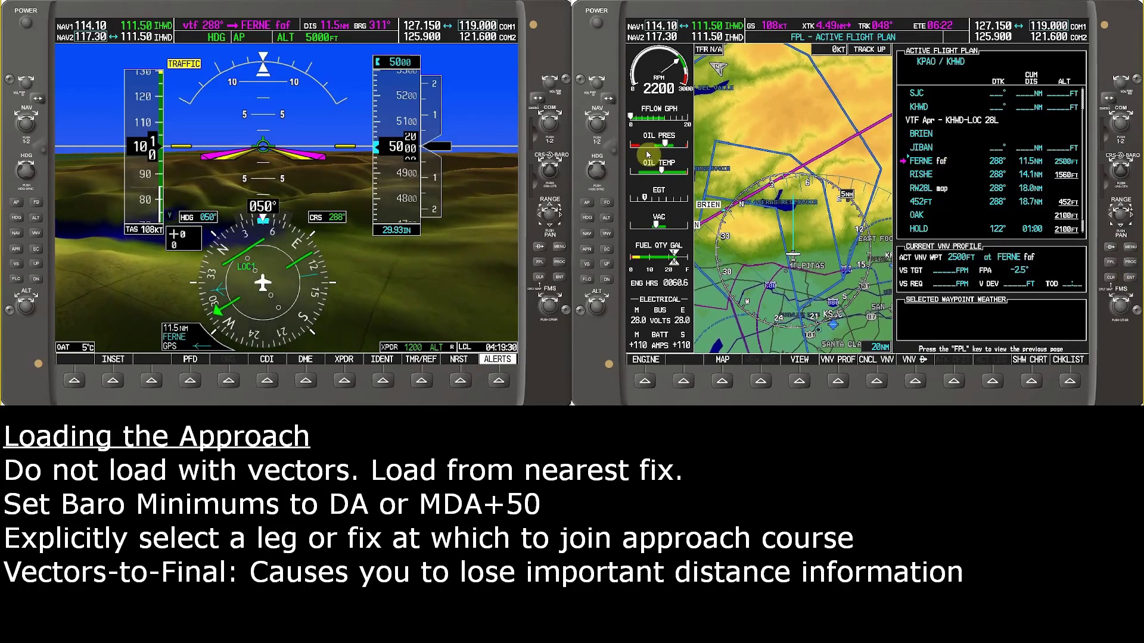
# Step: Turn the heading bug to 020° and place the flight plan cursor on JIBAN
pyautogui.scroll(-1, 591, 165)
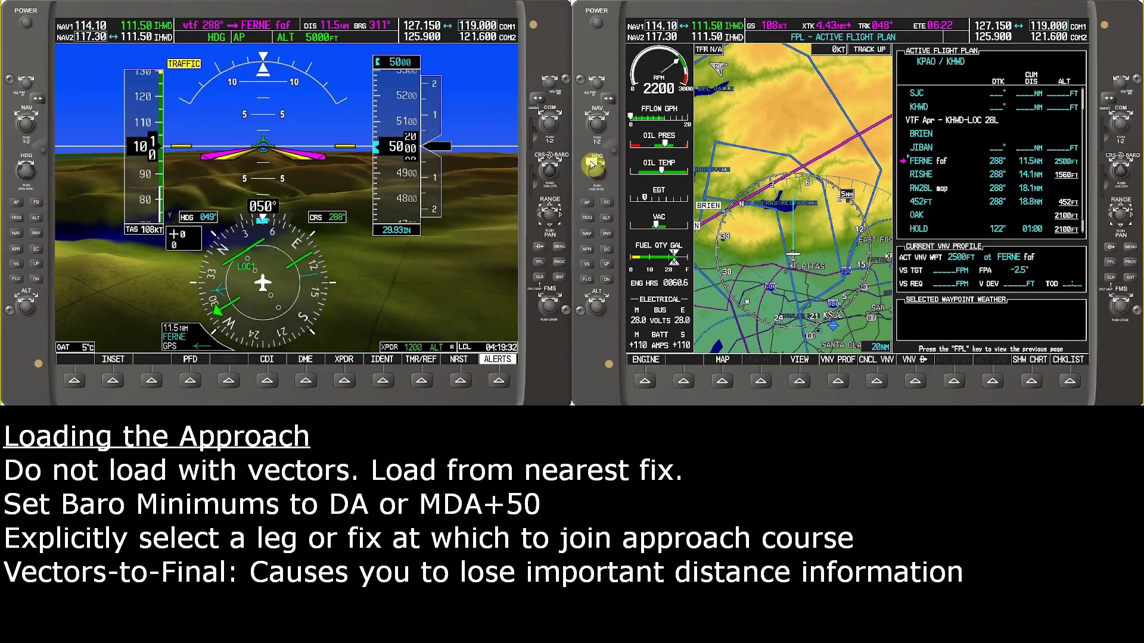
pyautogui.scroll(-20, 591, 164)
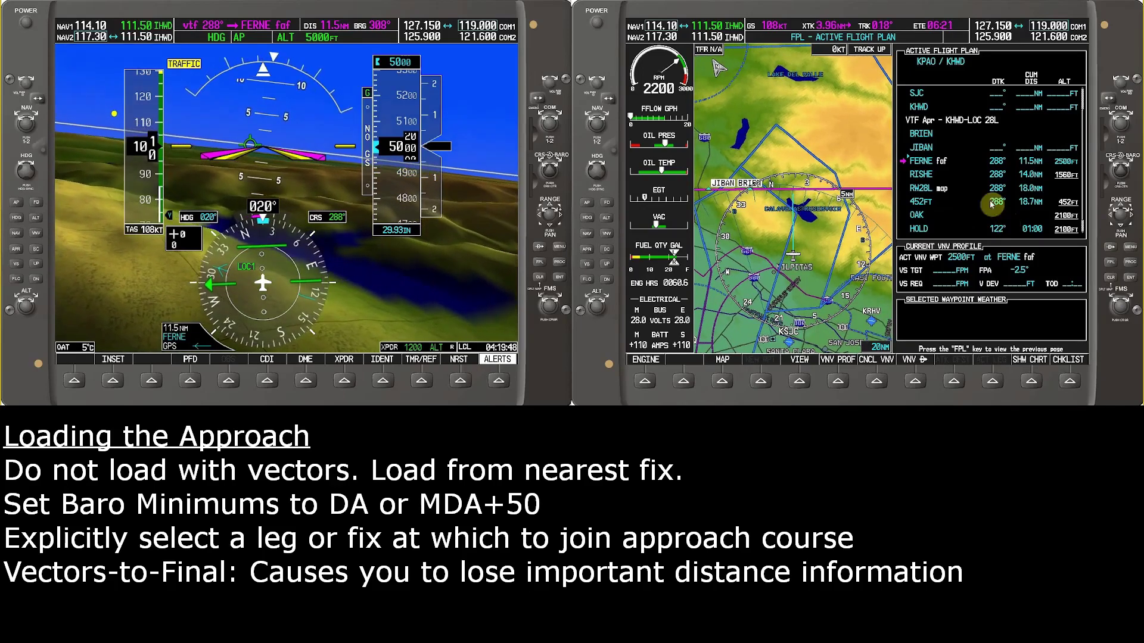
pyautogui.click(1116, 303)
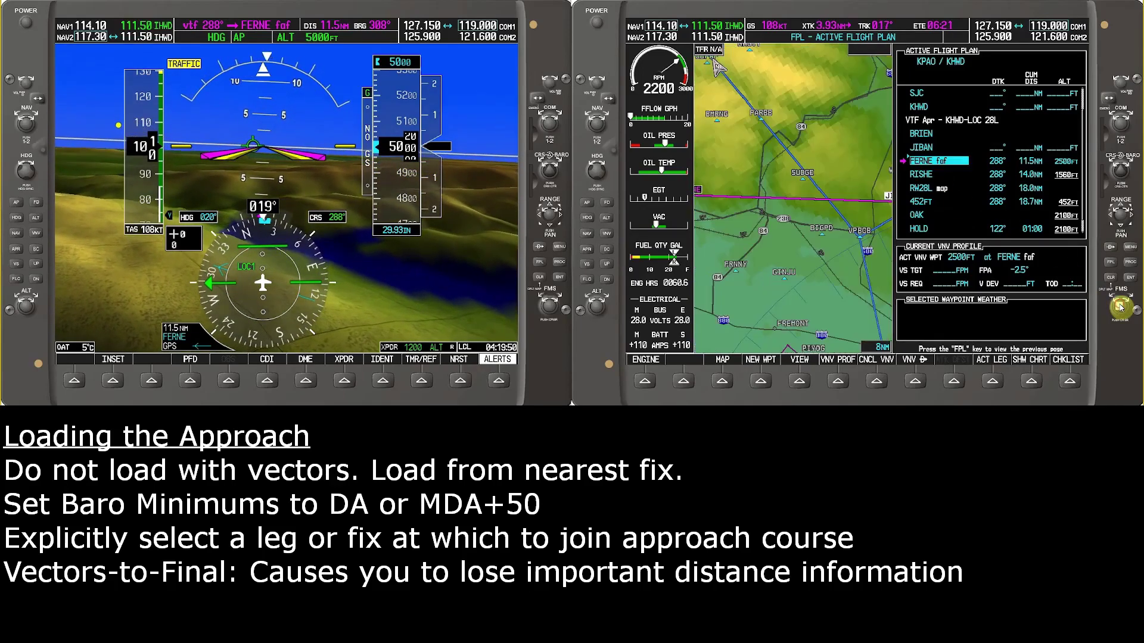
pyautogui.scroll(1, 1114, 301)
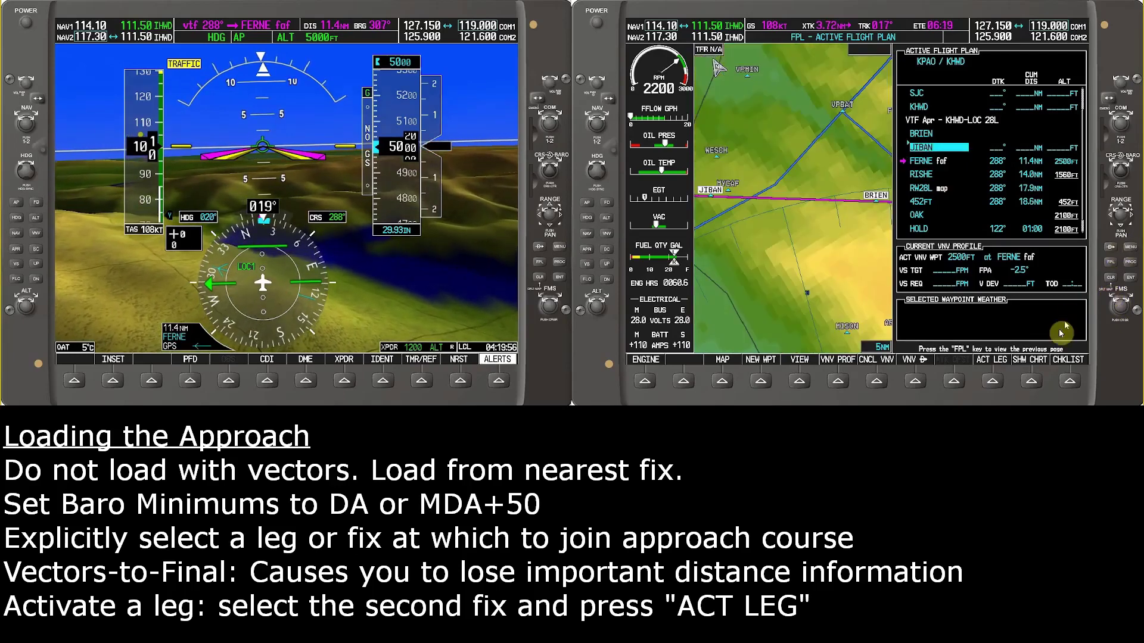
# Step: Activate the leg ending at JIBAN, confirm it, and exit flight plan cursor mode
pyautogui.click(992, 383)
pyautogui.click(1129, 279)
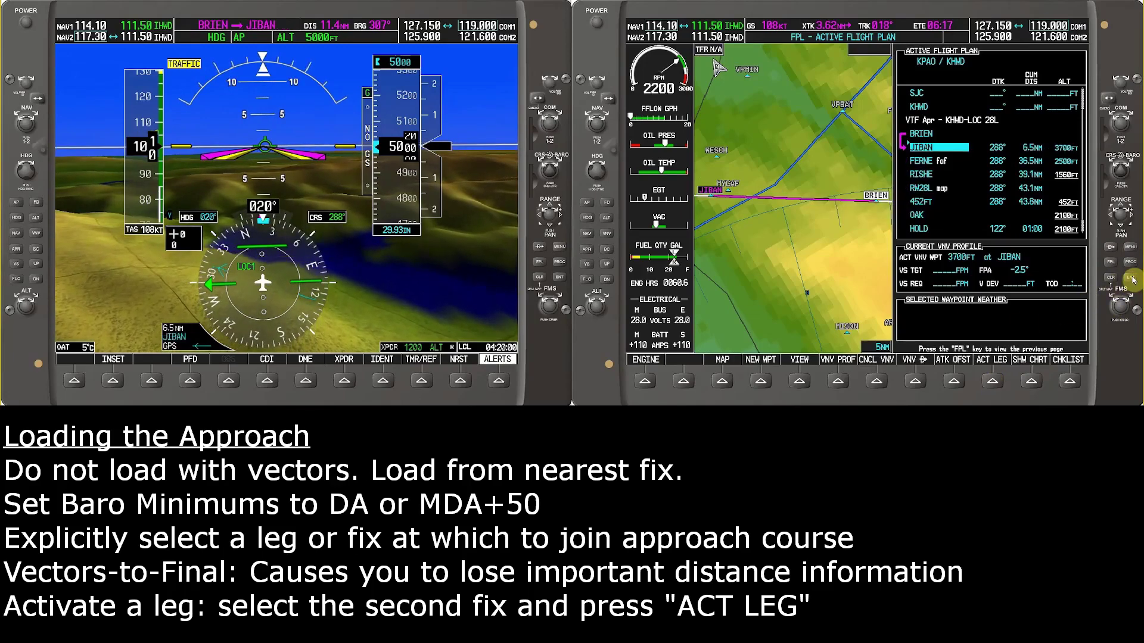
pyautogui.click(1127, 298)
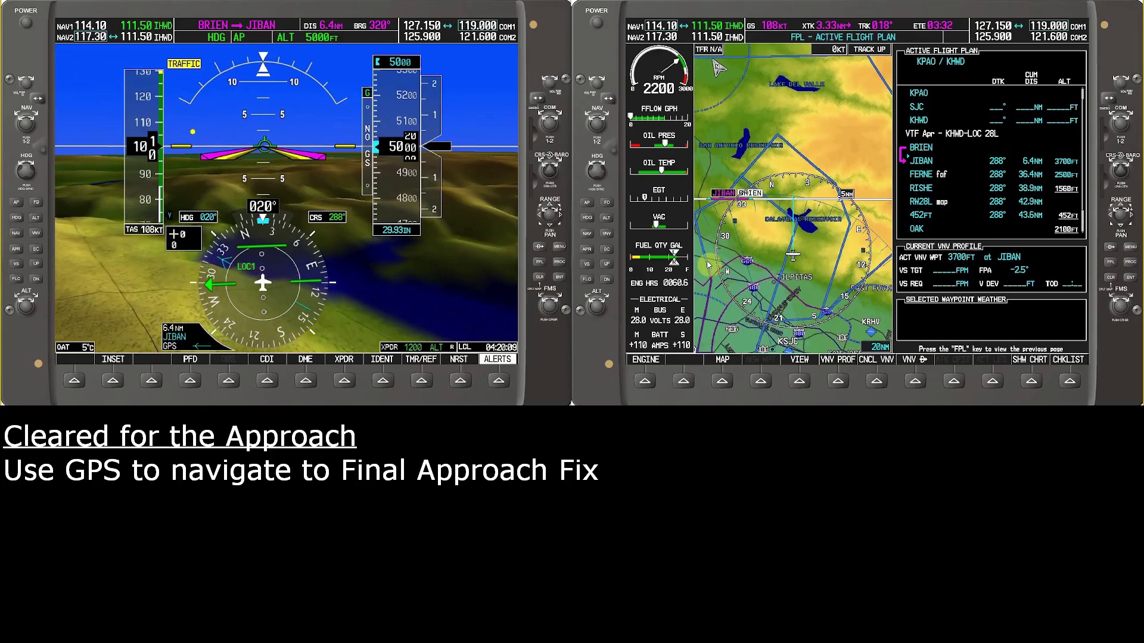
# Step: Switch course guidance to GPS, set heading 320° and altitude 2200 ft, then arm VNV and NAV
pyautogui.click(266, 382)
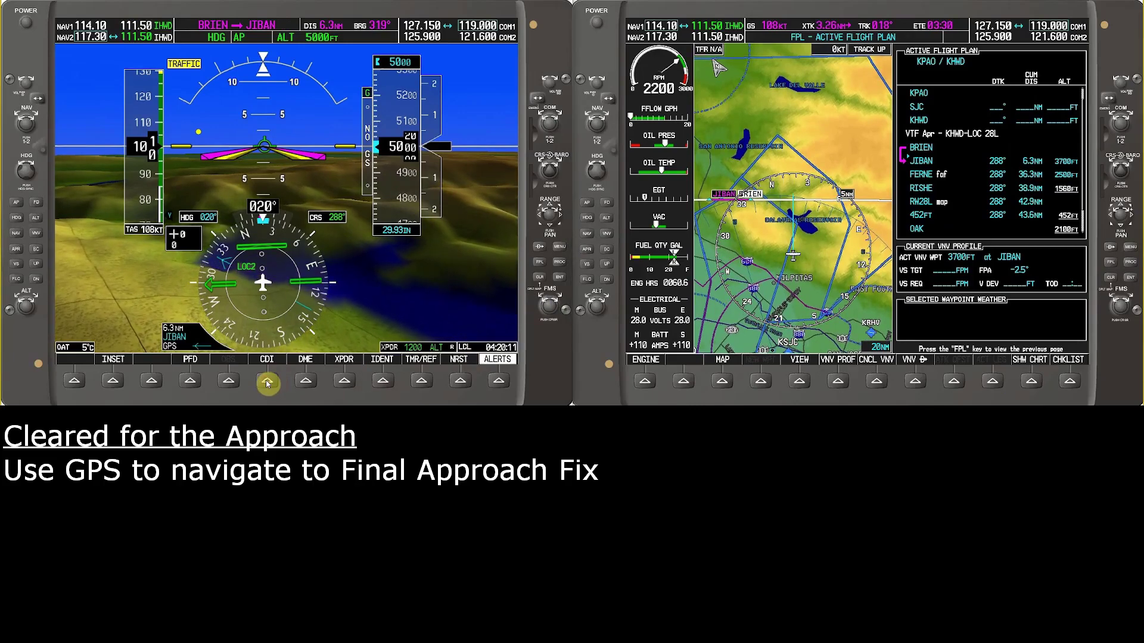
pyautogui.click(266, 381)
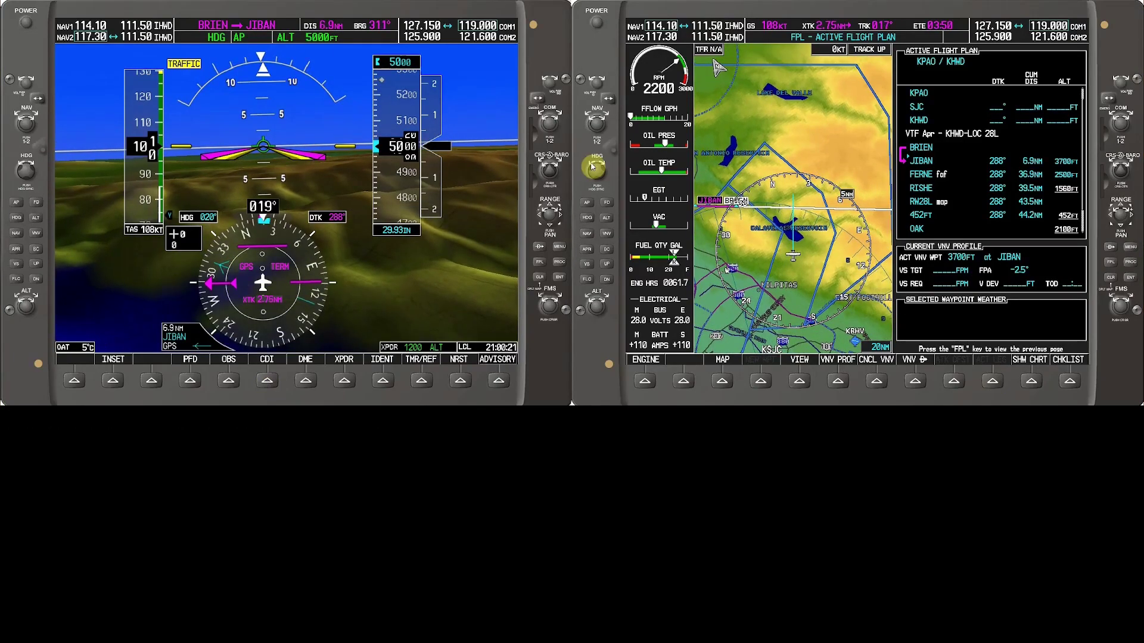
pyautogui.scroll(-17, 592, 167)
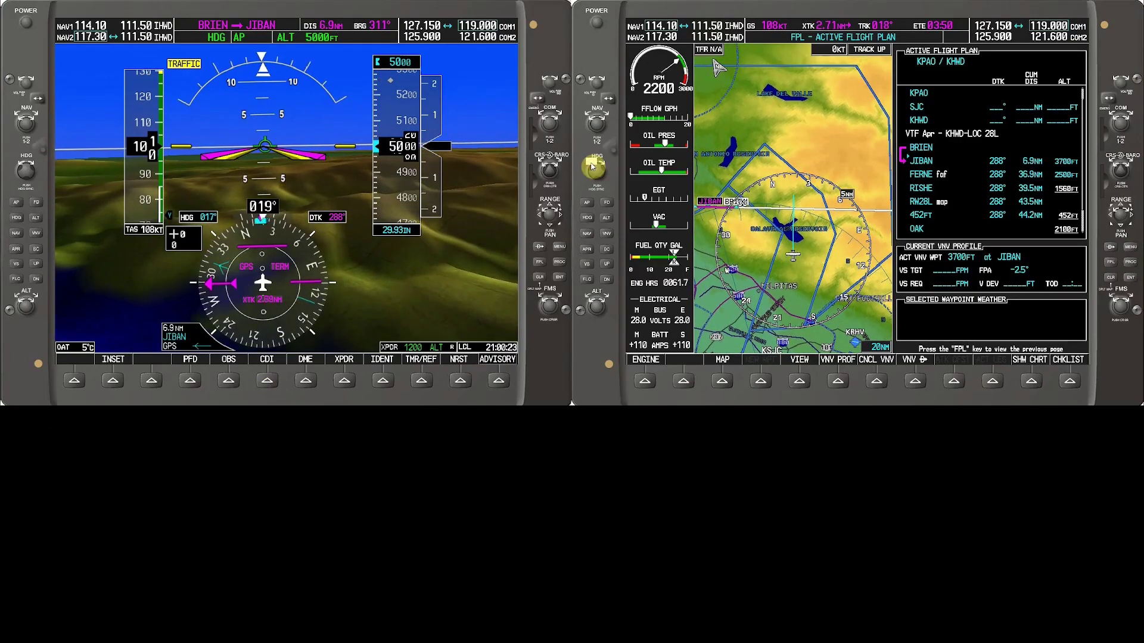
pyautogui.scroll(-20, 592, 166)
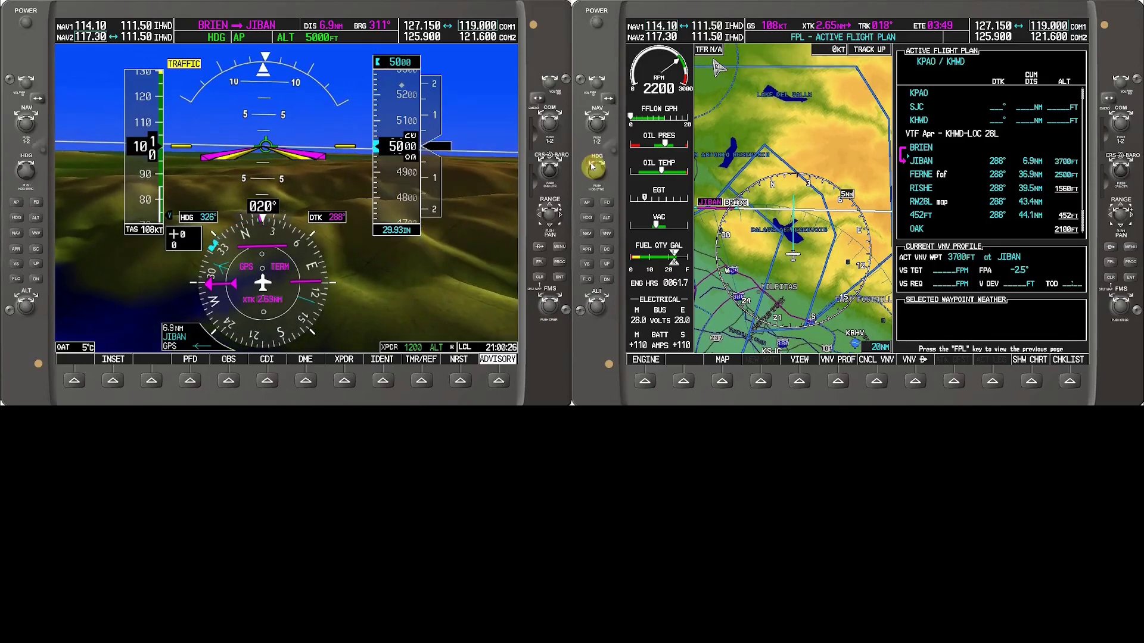
pyautogui.scroll(-4, 592, 166)
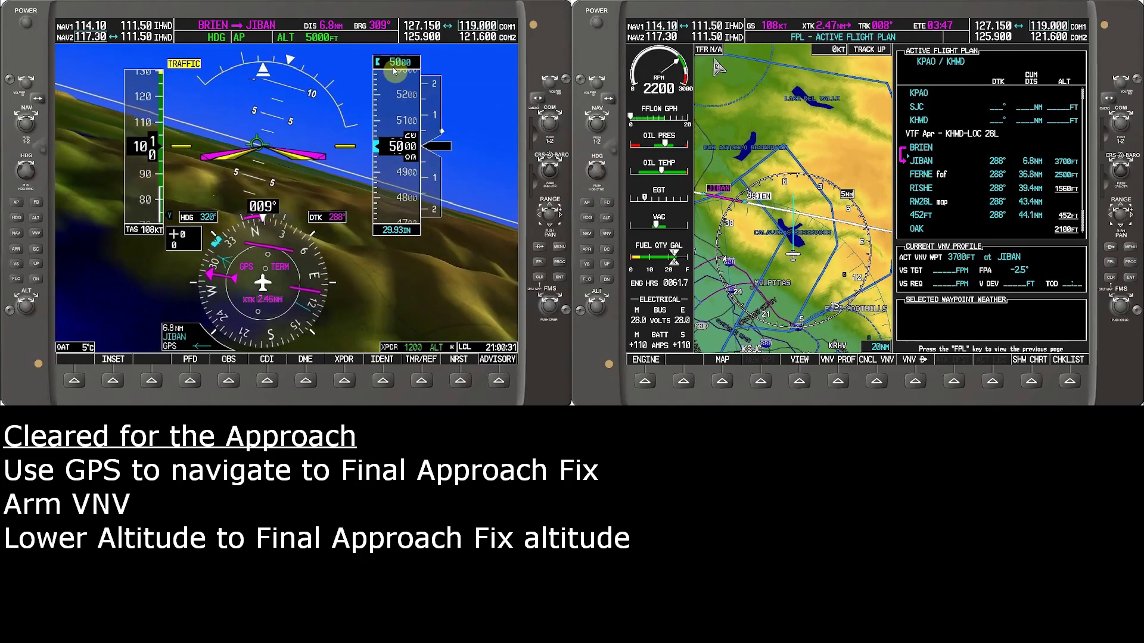
pyautogui.scroll(-10, 587, 298)
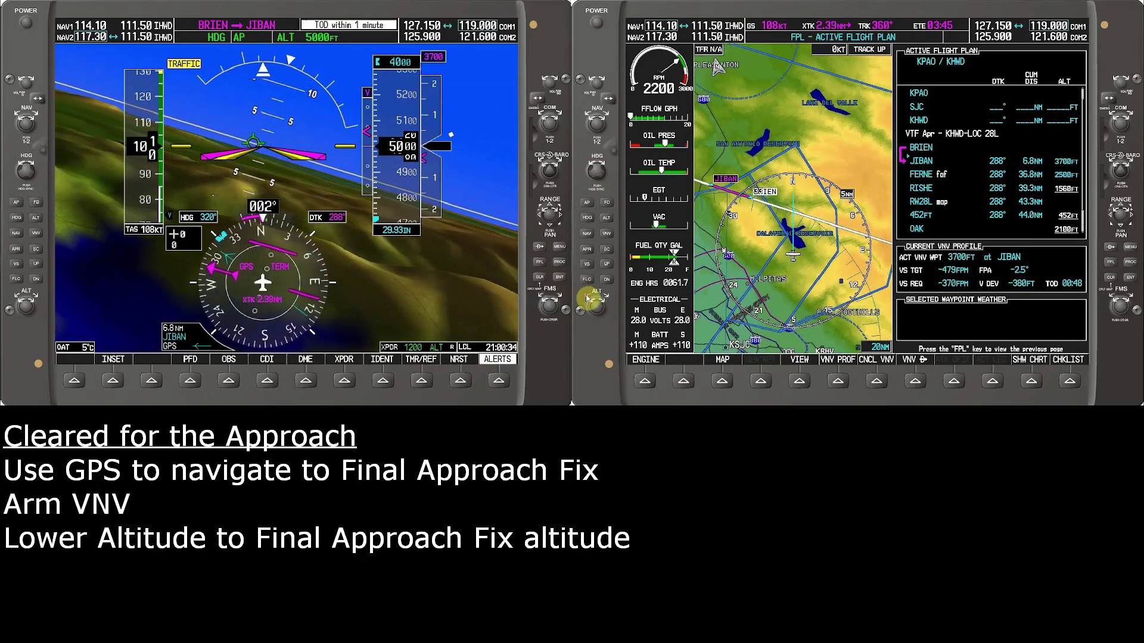
pyautogui.scroll(-3, 587, 298)
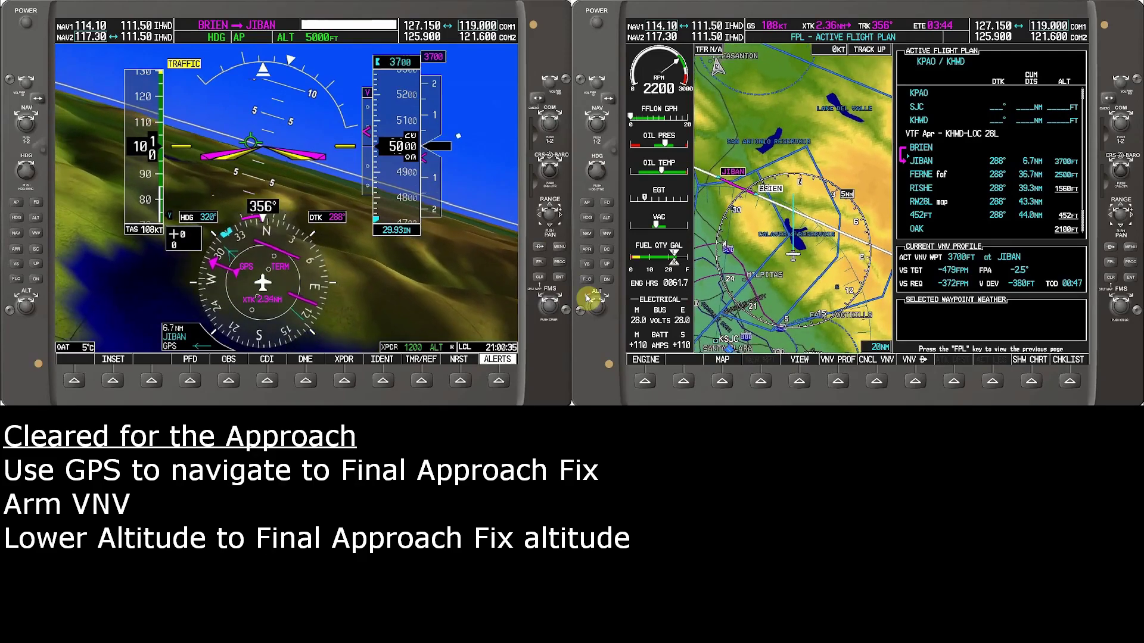
pyautogui.scroll(-14, 588, 298)
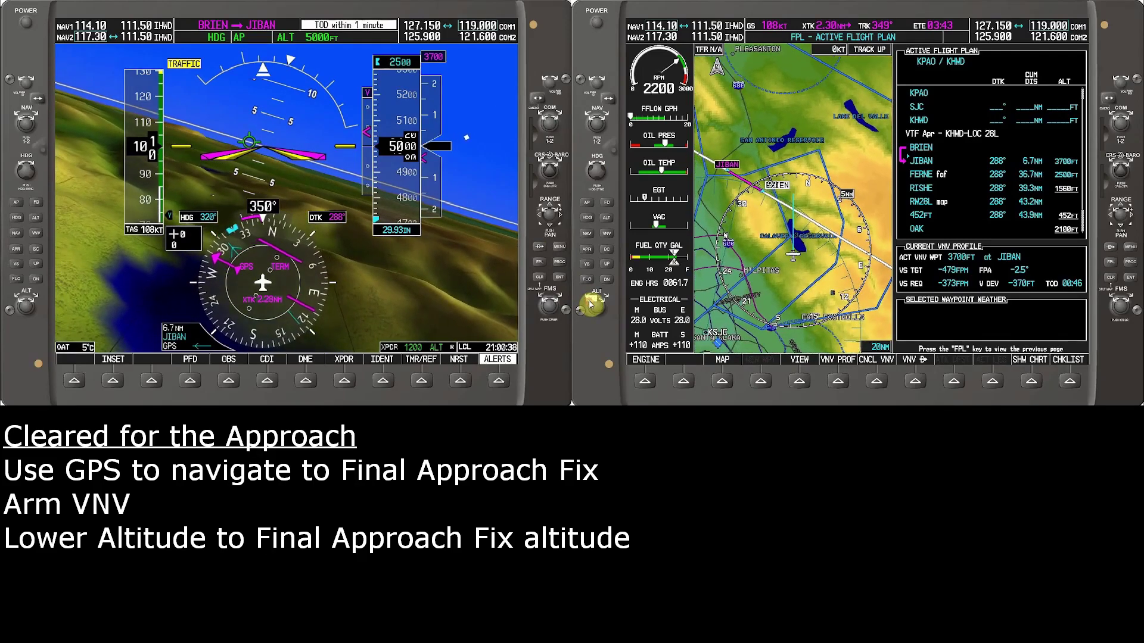
pyautogui.scroll(-1, 590, 301)
pyautogui.click(606, 233)
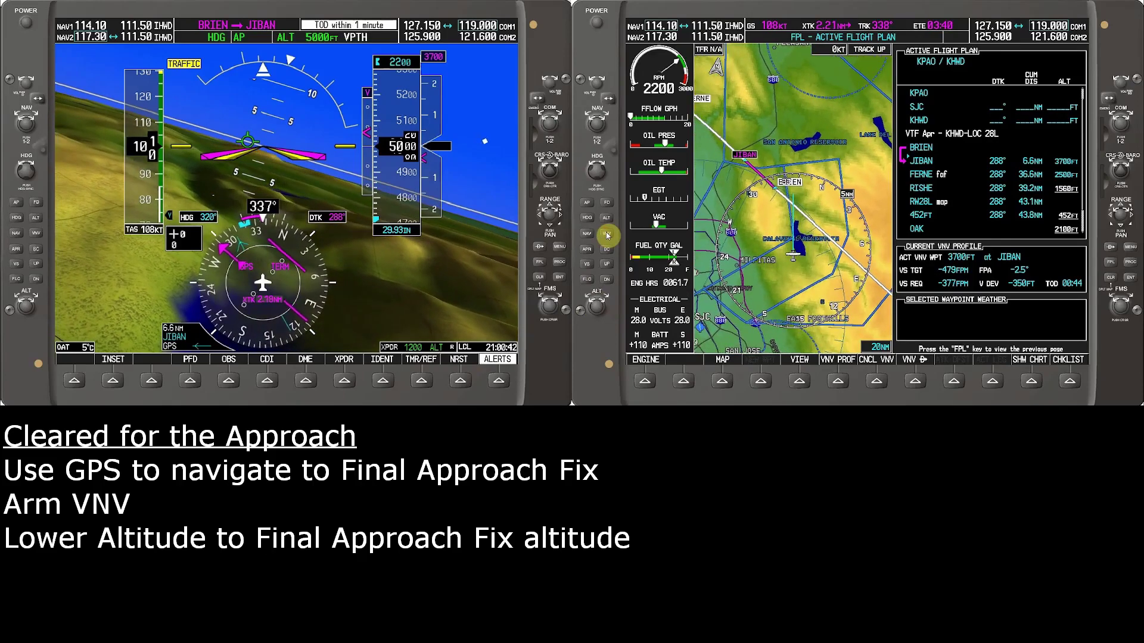
pyautogui.click(587, 233)
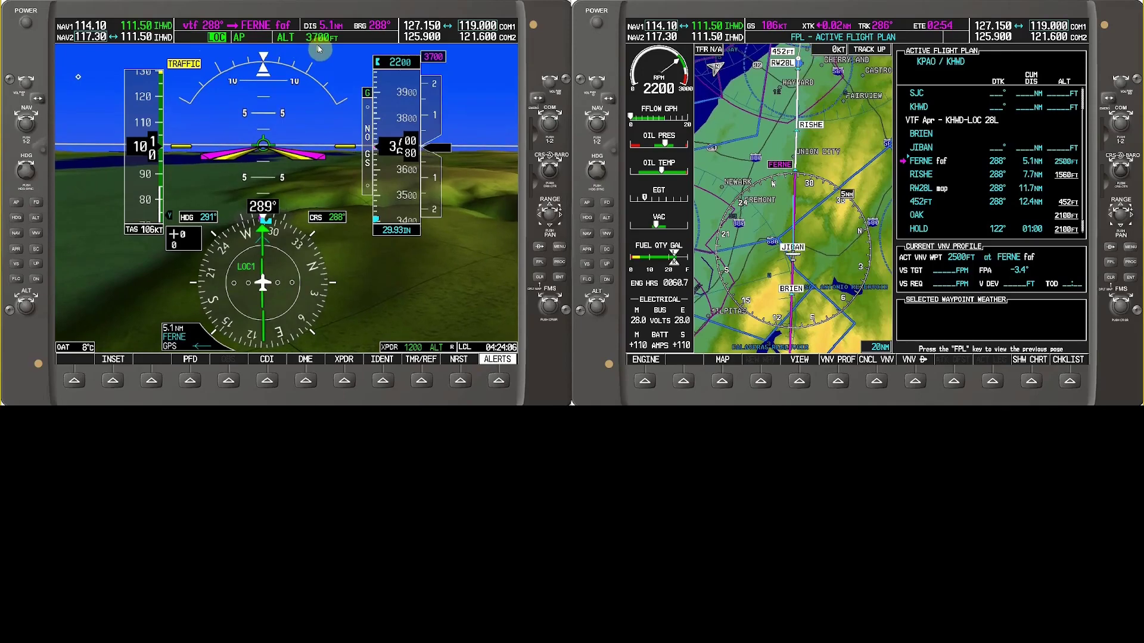
# Step: Engage VS mode at about -400 fpm with 2500 ft selected as the level-off altitude
pyautogui.click(587, 264)
pyautogui.click(607, 279)
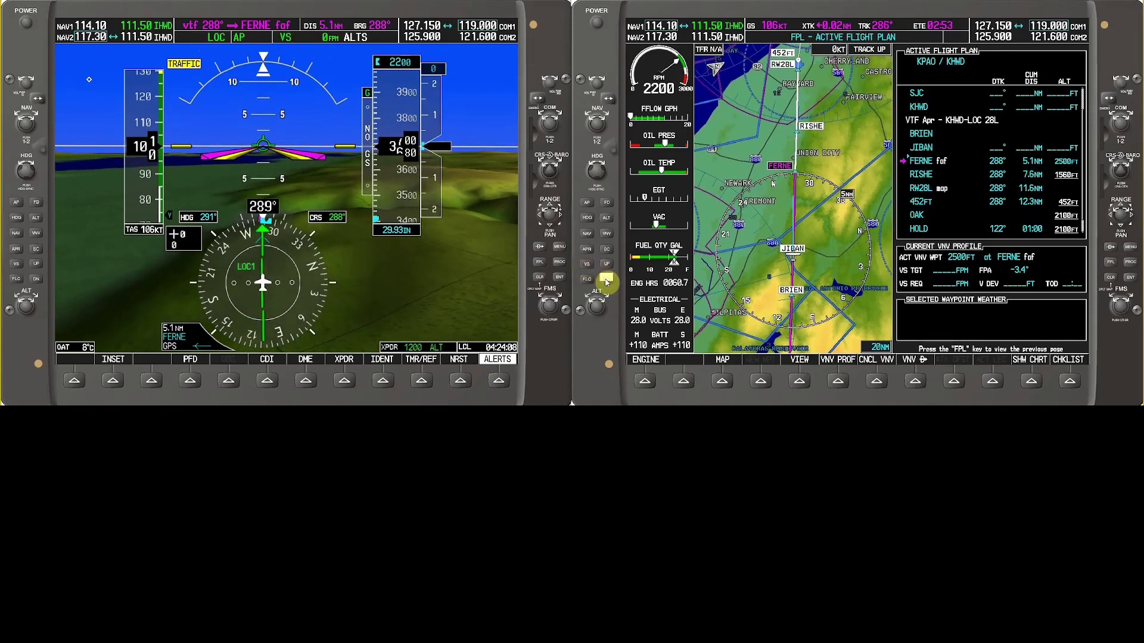
pyautogui.click(607, 280)
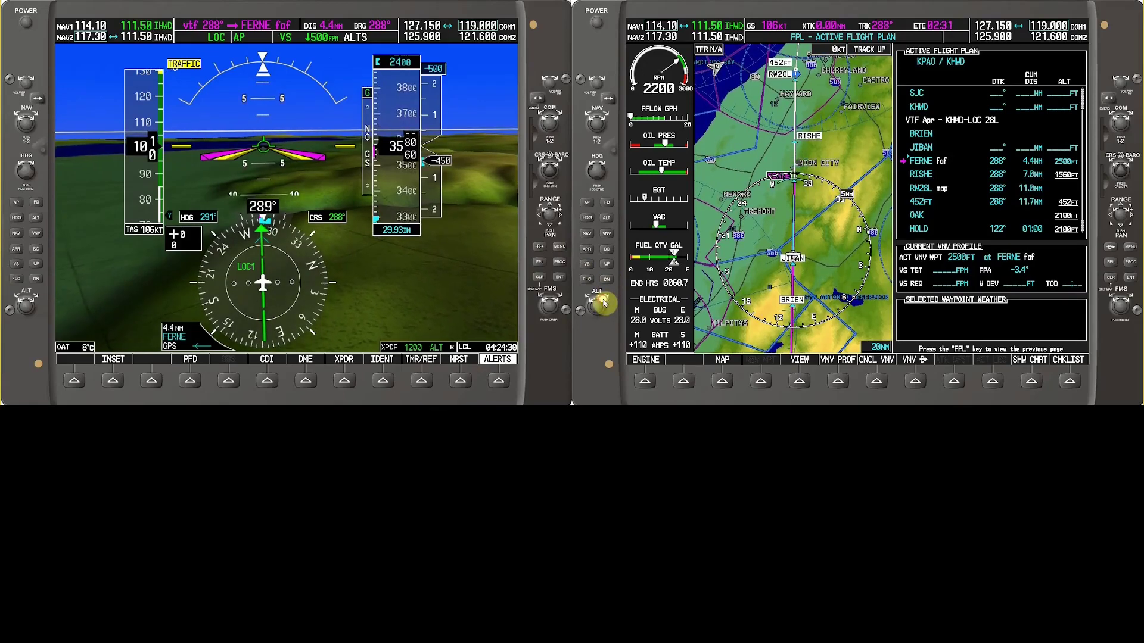
pyautogui.scroll(1, 604, 303)
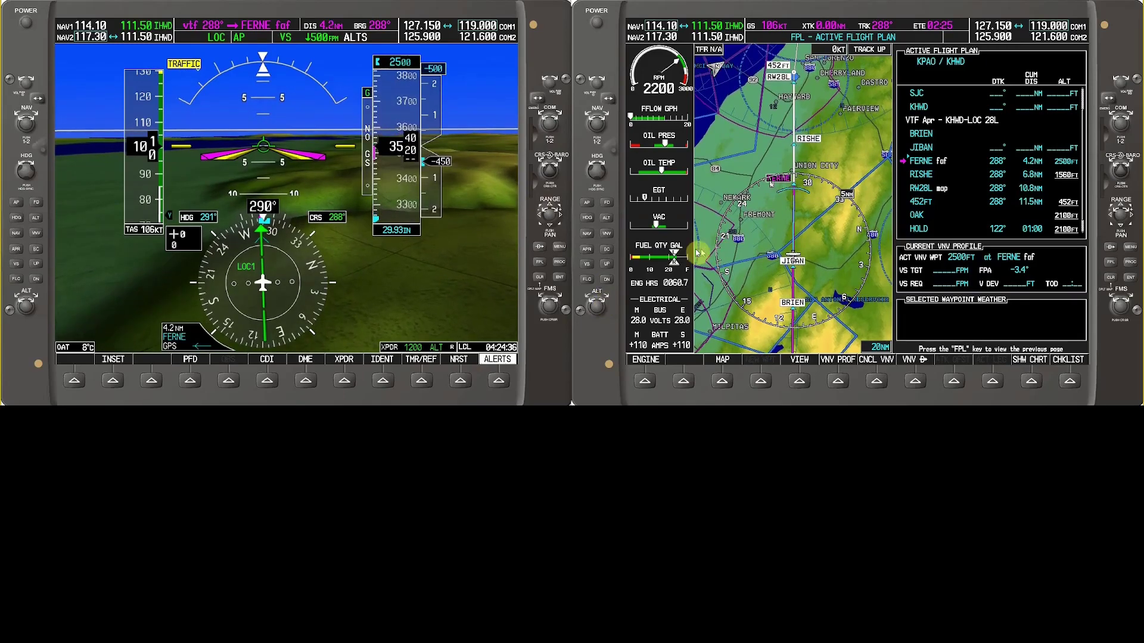
pyautogui.click(607, 266)
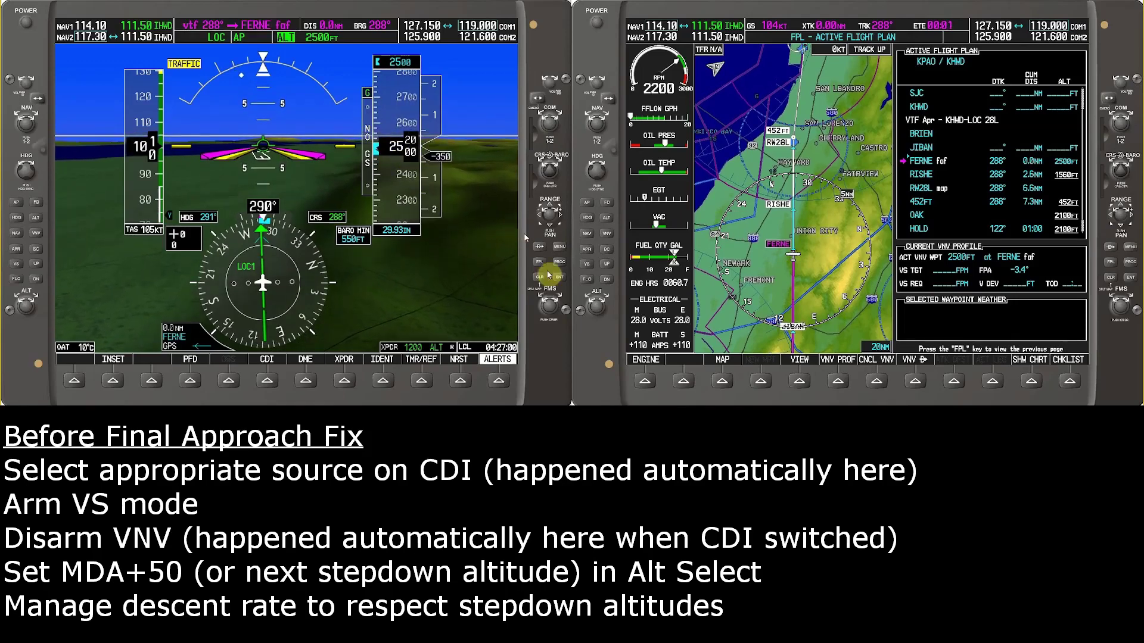
# Step: Select 1500 ft and start a VS descent from 2500 ft at 500 fpm
pyautogui.scroll(-1, 591, 298)
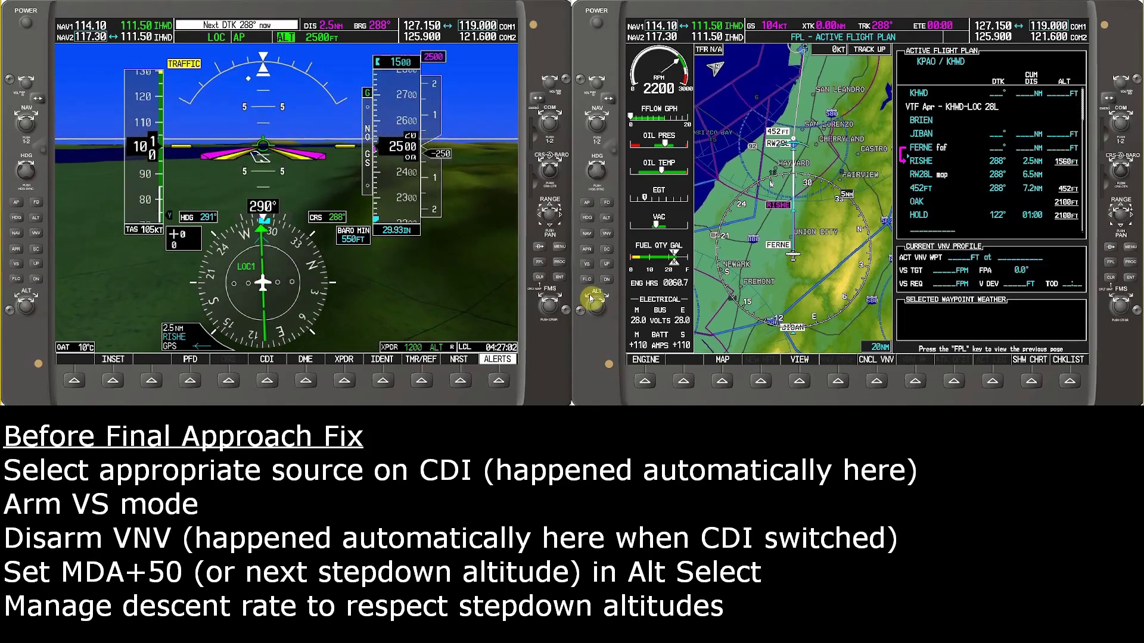
pyautogui.click(587, 265)
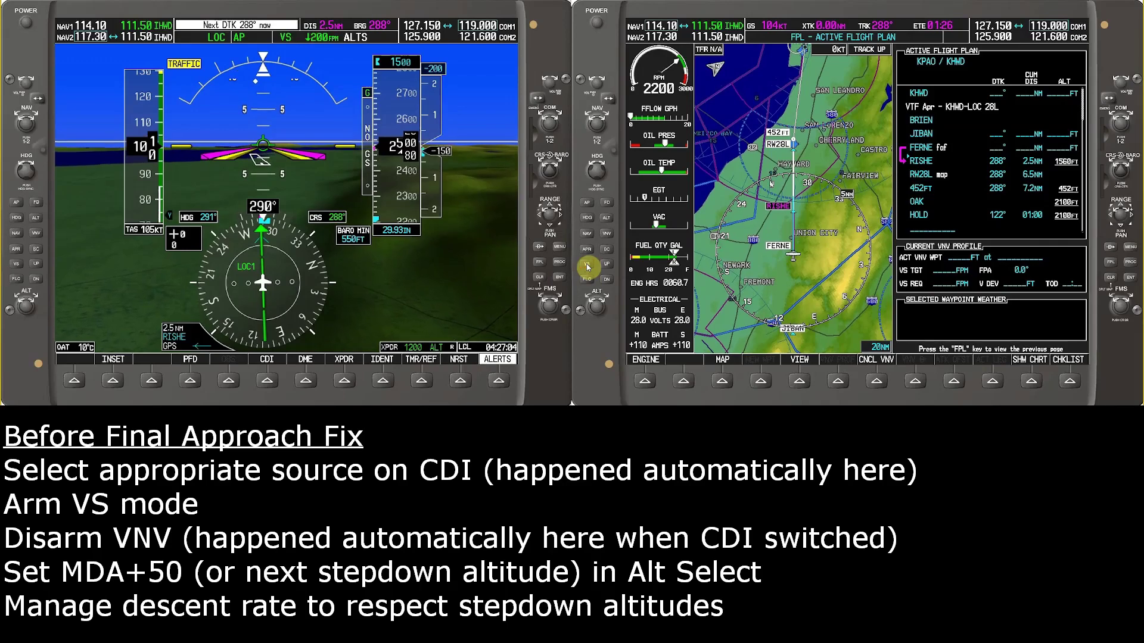
pyautogui.click(607, 280)
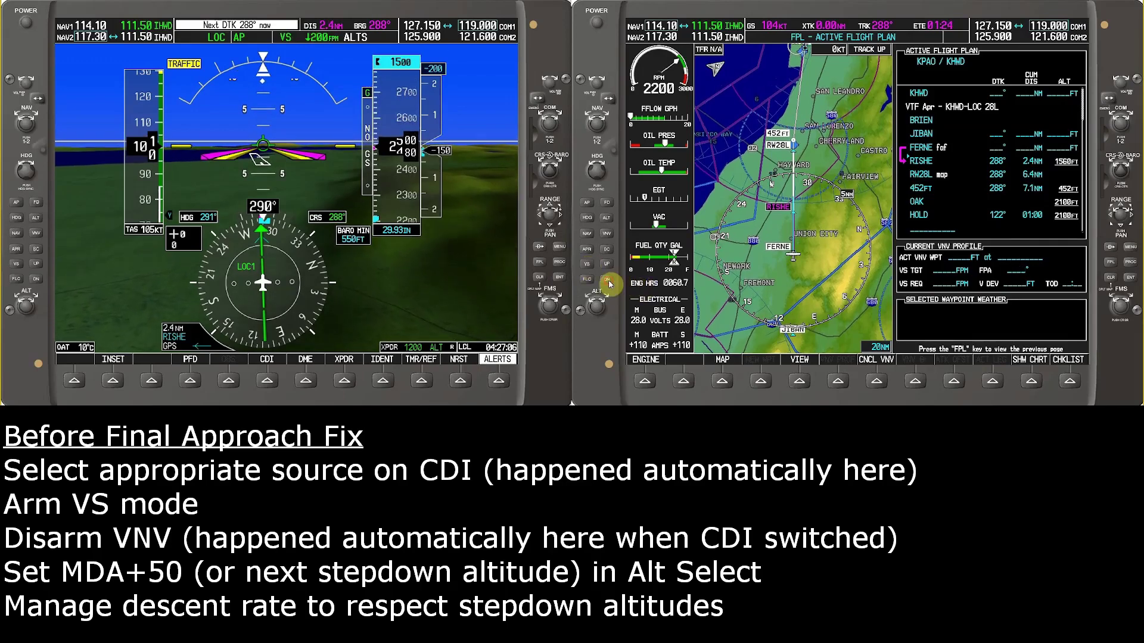
pyautogui.click(606, 280)
pyautogui.click(606, 281)
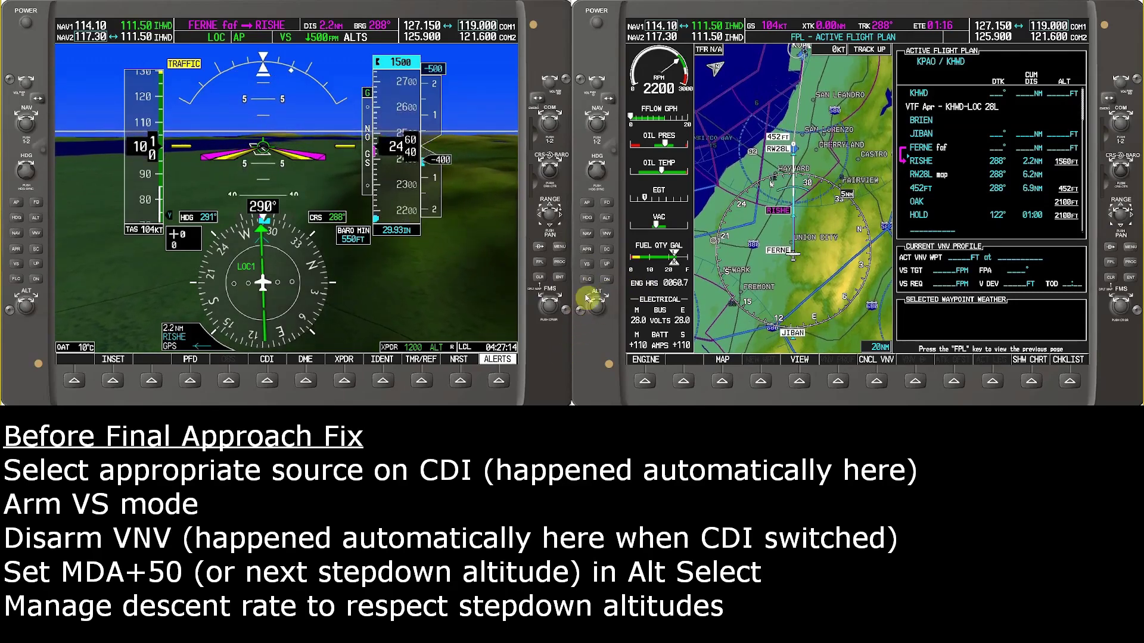
# Step: Increase the descent rate to 600 fpm and lower the selected altitude to 600 ft
pyautogui.scroll(-10, 588, 298)
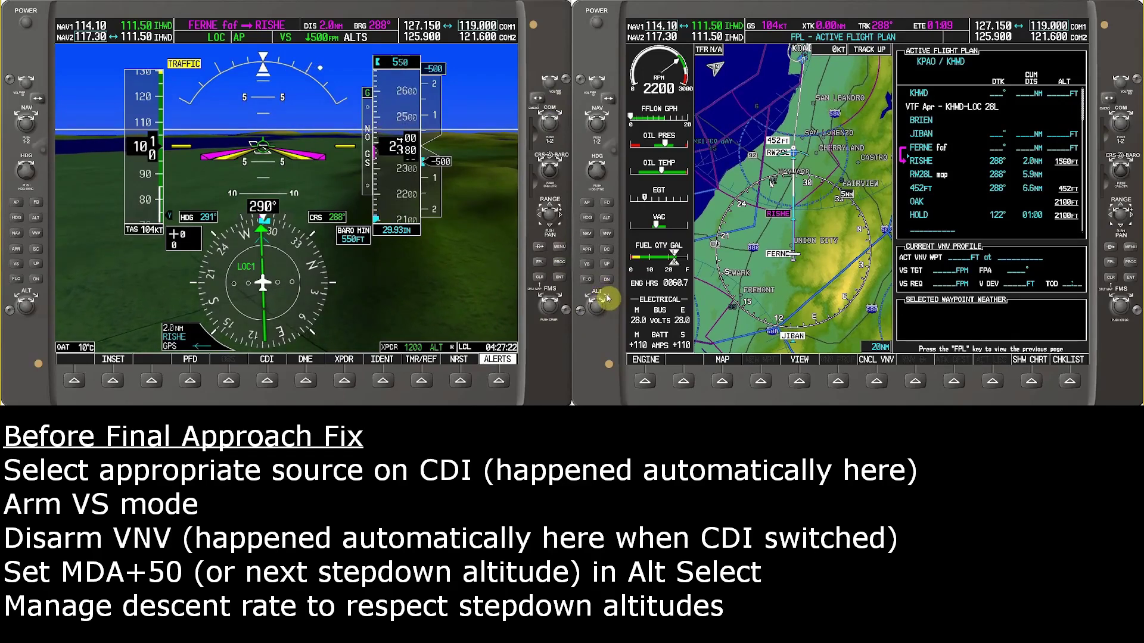
pyautogui.scroll(1, 608, 298)
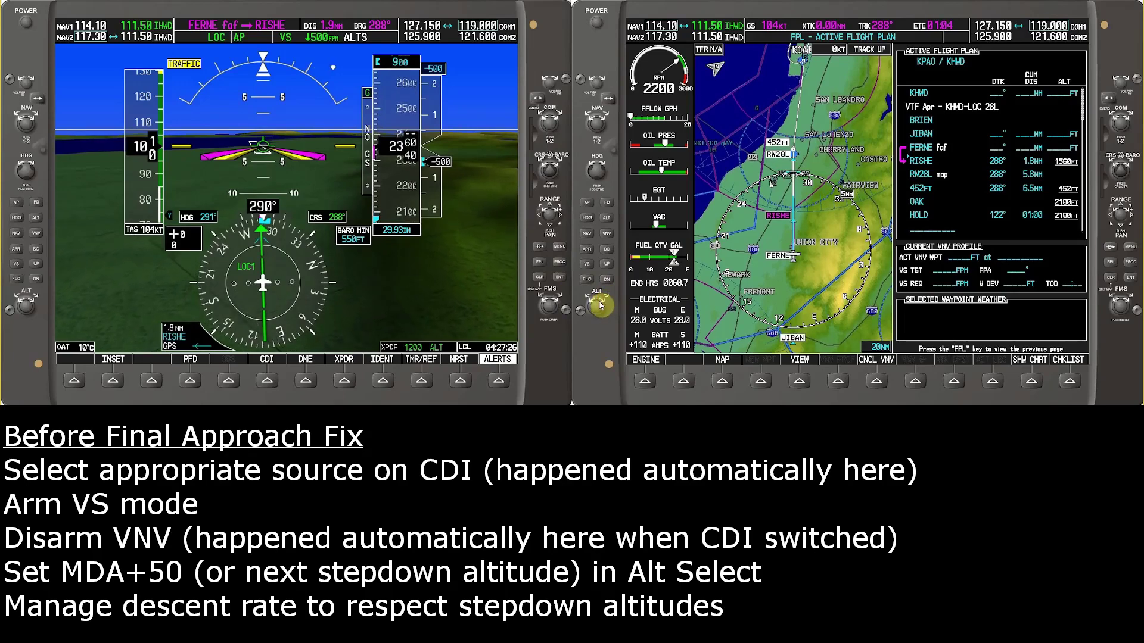
pyautogui.scroll(1, 600, 305)
pyautogui.scroll(1, 600, 305)
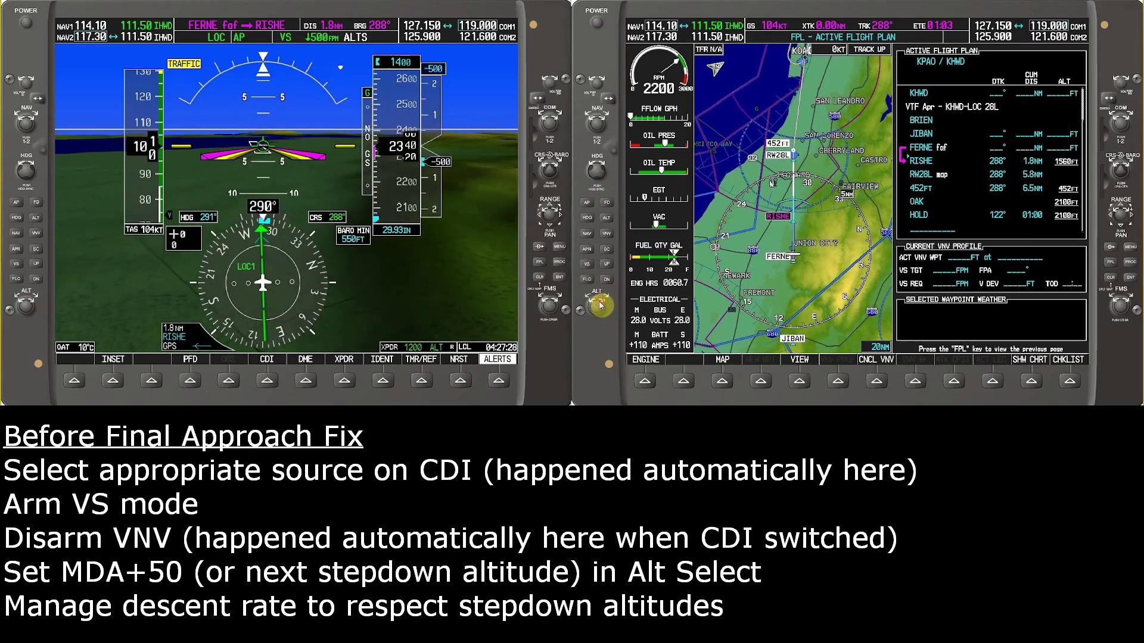
pyautogui.scroll(1, 600, 305)
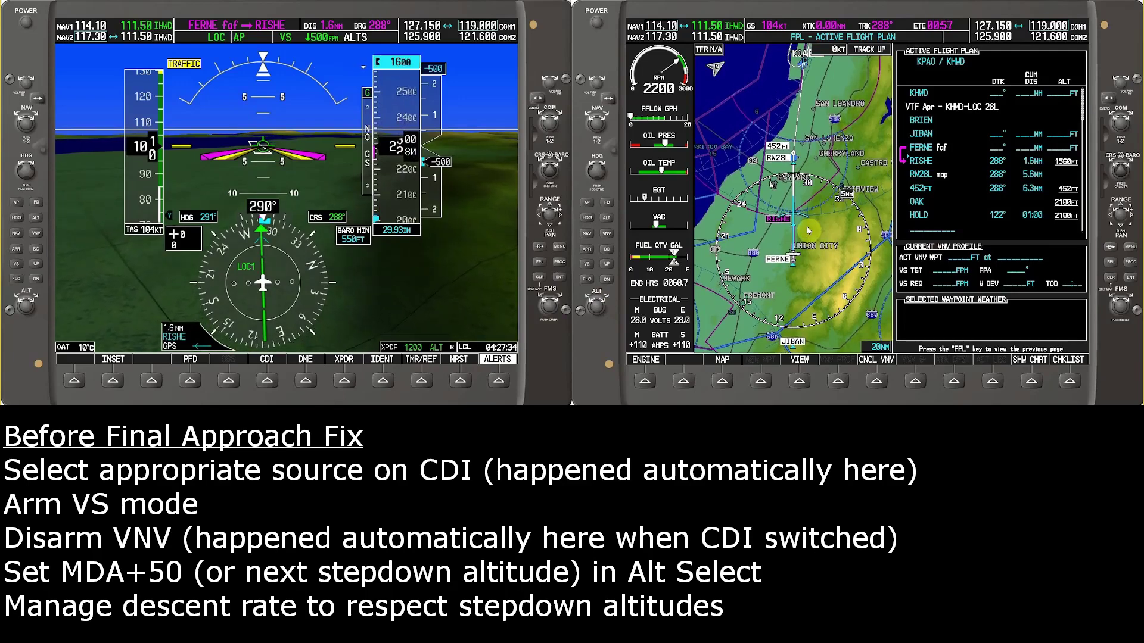
pyautogui.click(607, 280)
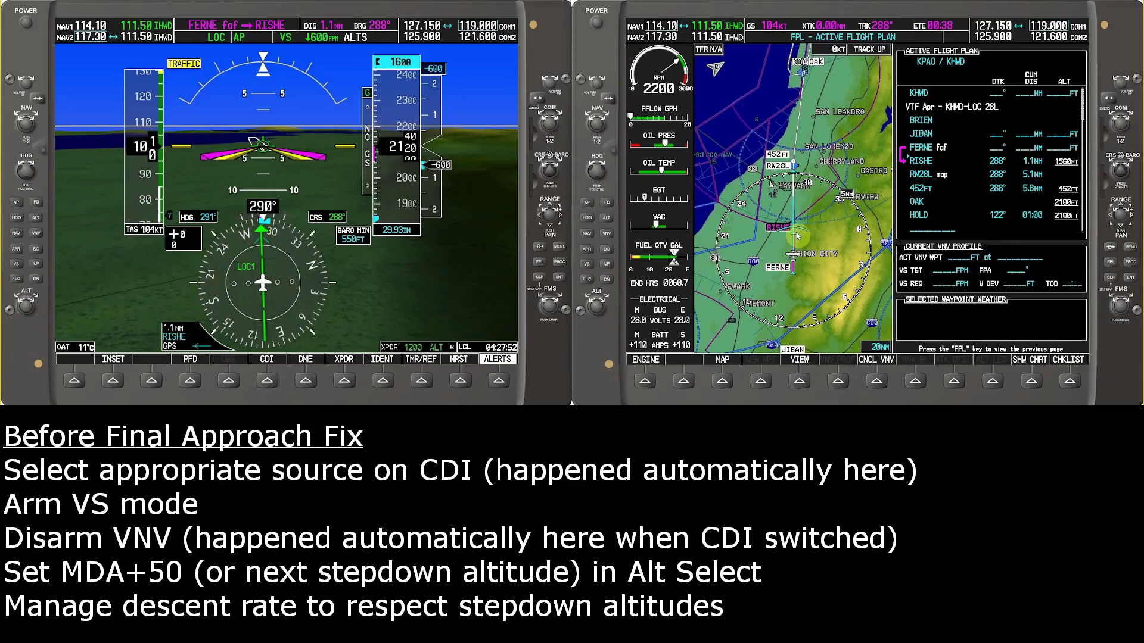
pyautogui.click(596, 298)
pyautogui.click(589, 296)
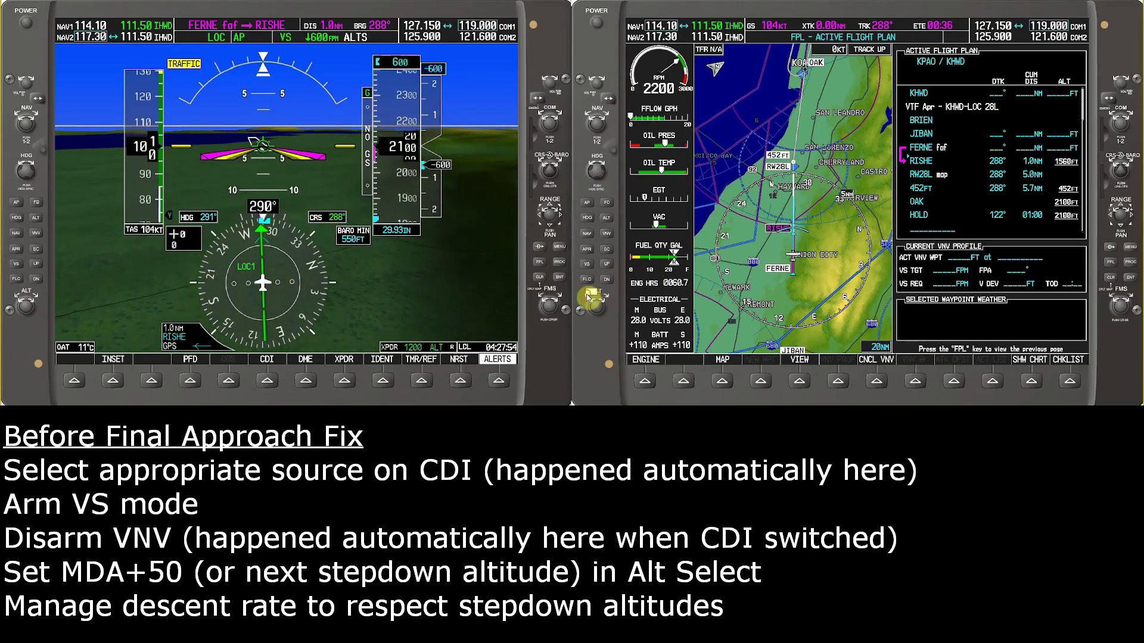
# Step: Set the selected altitude to the 550 ft MDA
pyautogui.click(591, 301)
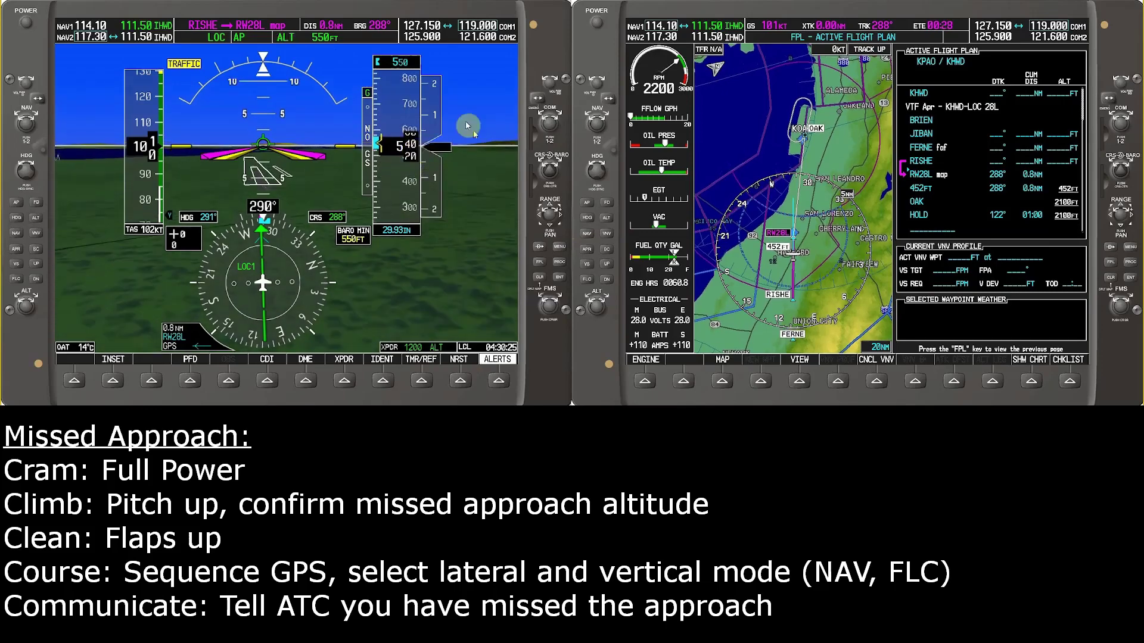
# Step: Select 2100 ft, engage FLC, and reduce the climb target speed from 101 to about 94 knots
pyautogui.scroll(2, 606, 294)
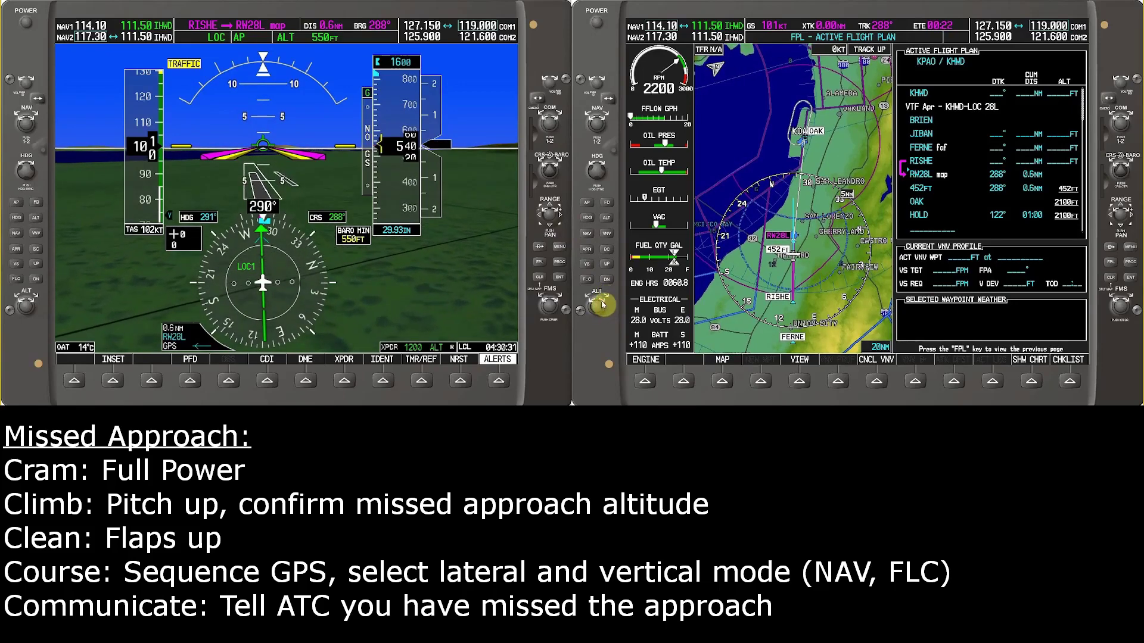
pyautogui.scroll(3, 602, 306)
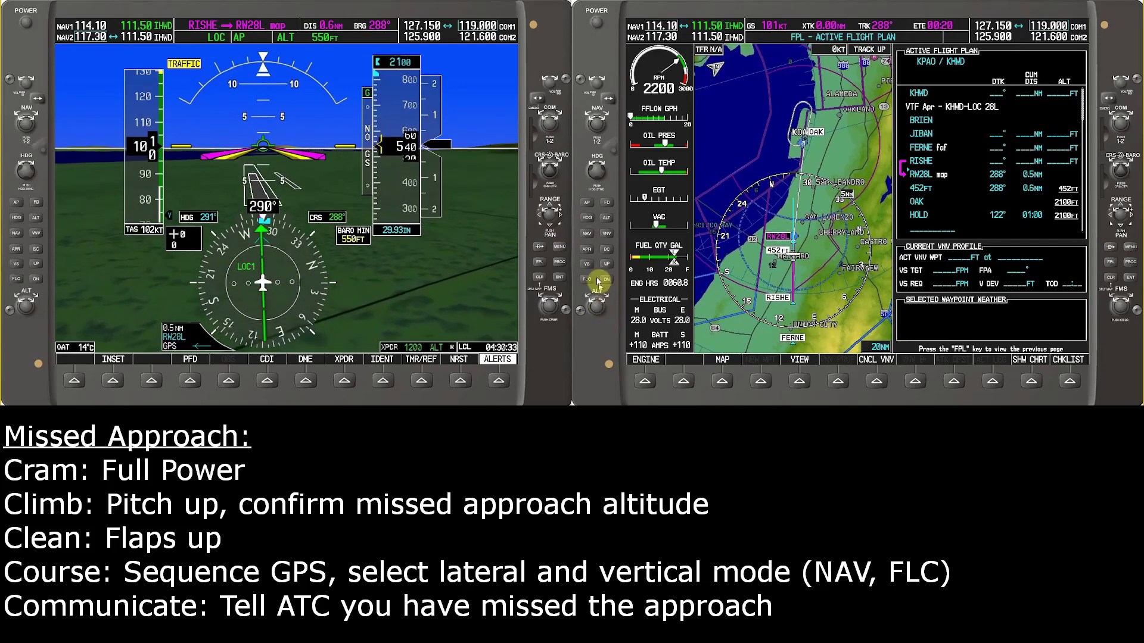
pyautogui.click(590, 281)
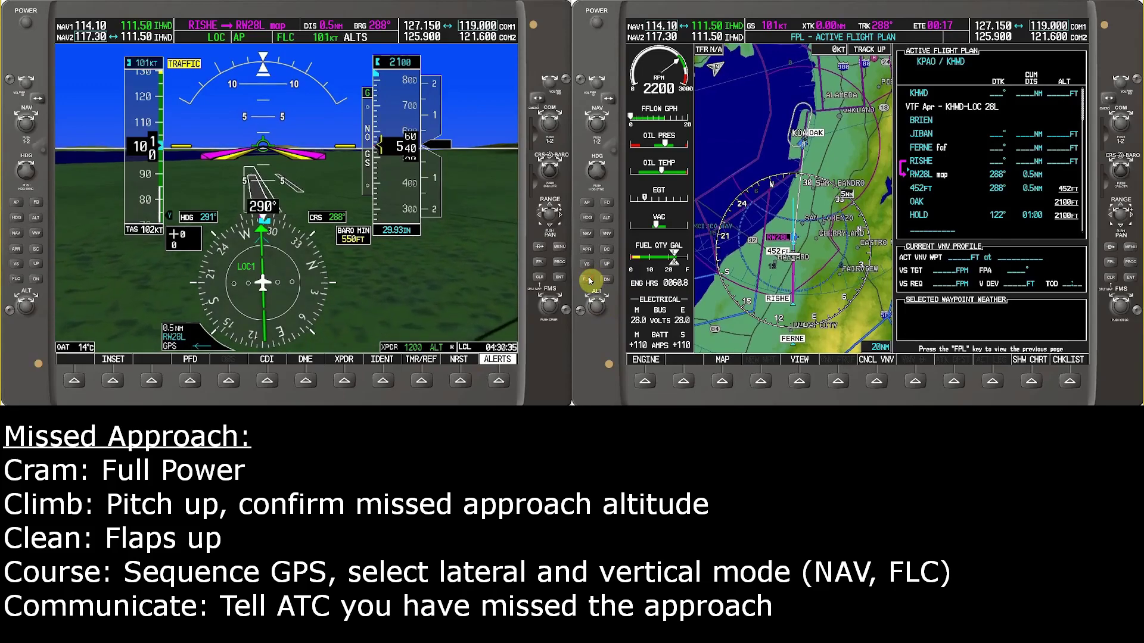
pyautogui.click(605, 264)
pyautogui.click(605, 263)
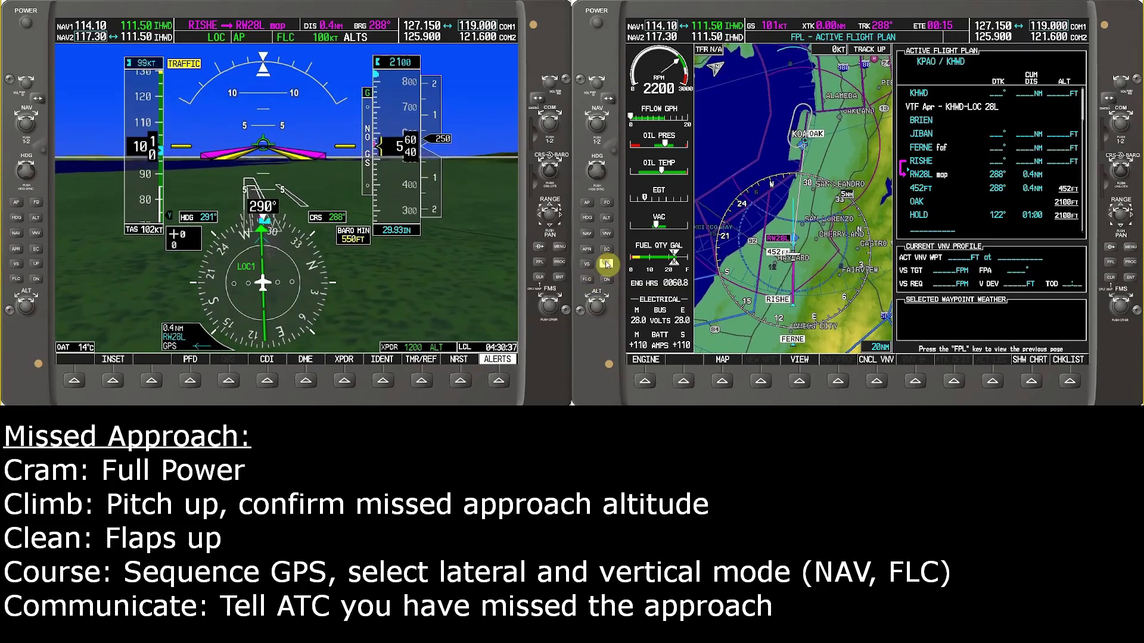
pyautogui.click(606, 264)
pyautogui.click(606, 263)
pyautogui.click(607, 264)
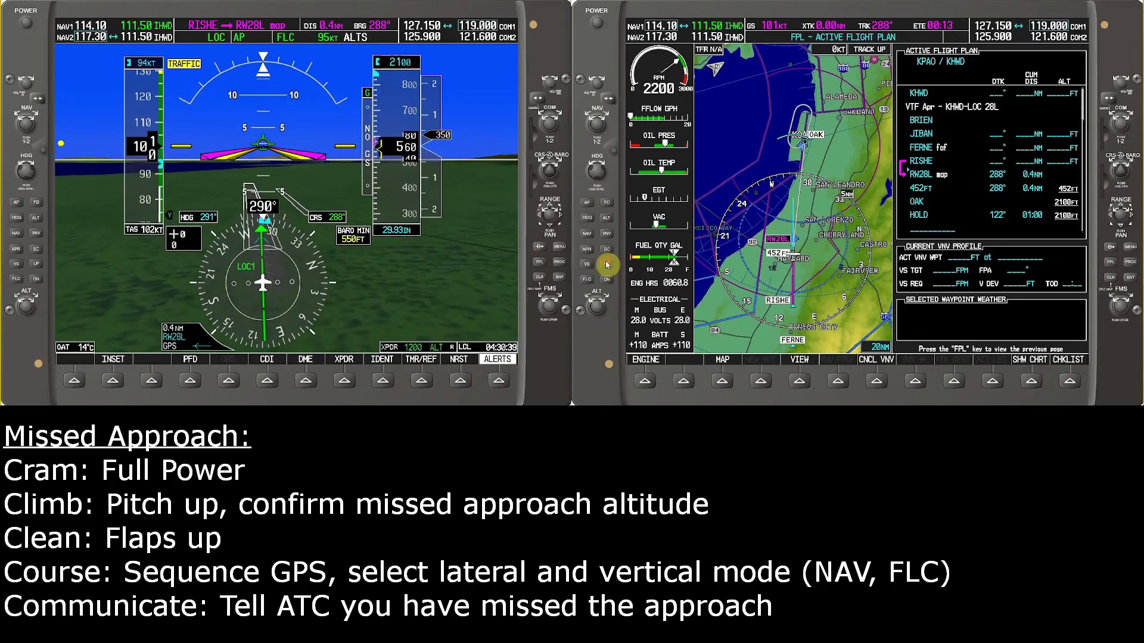